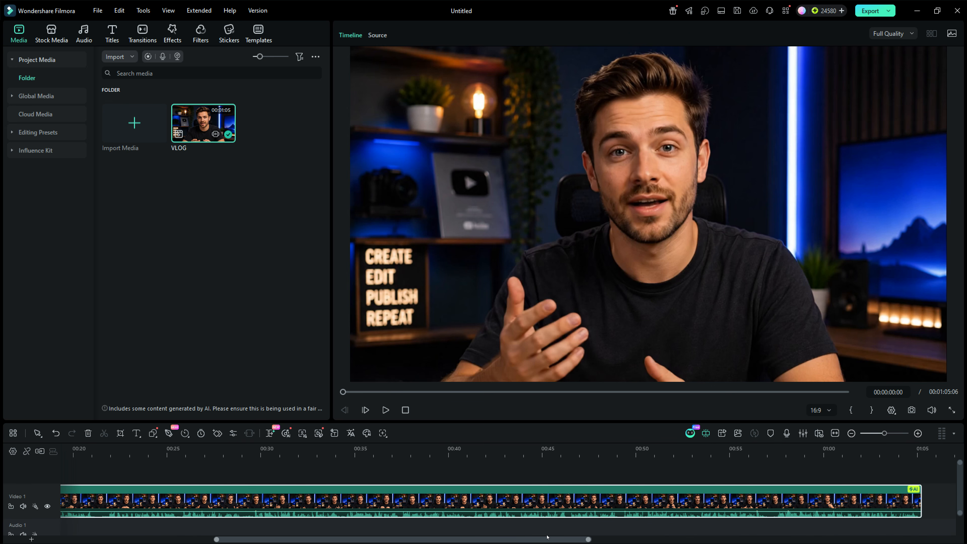
Open Silence Detection on the VLOG clip and analyze it with the default threshold, duration and buffer settings
drag(515, 539, 349, 537)
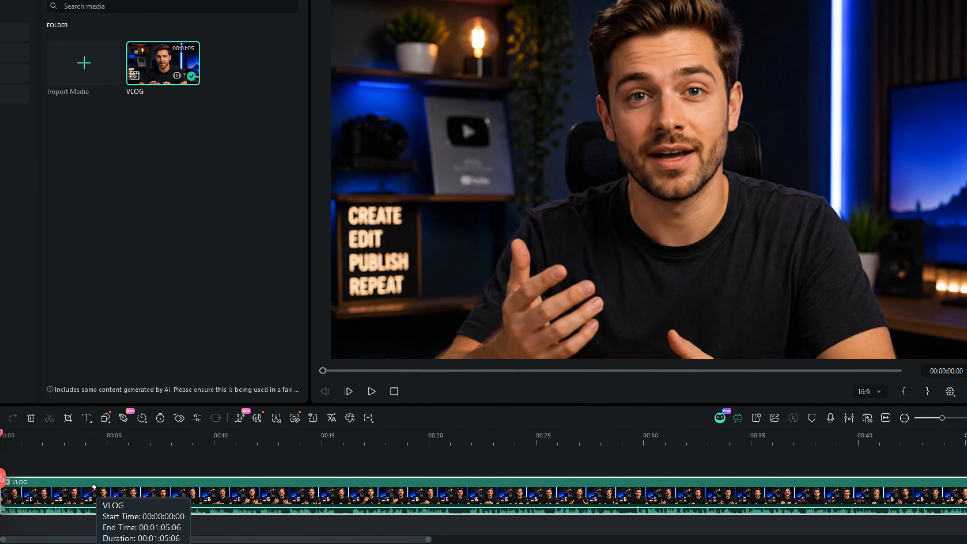
right_click(54, 484)
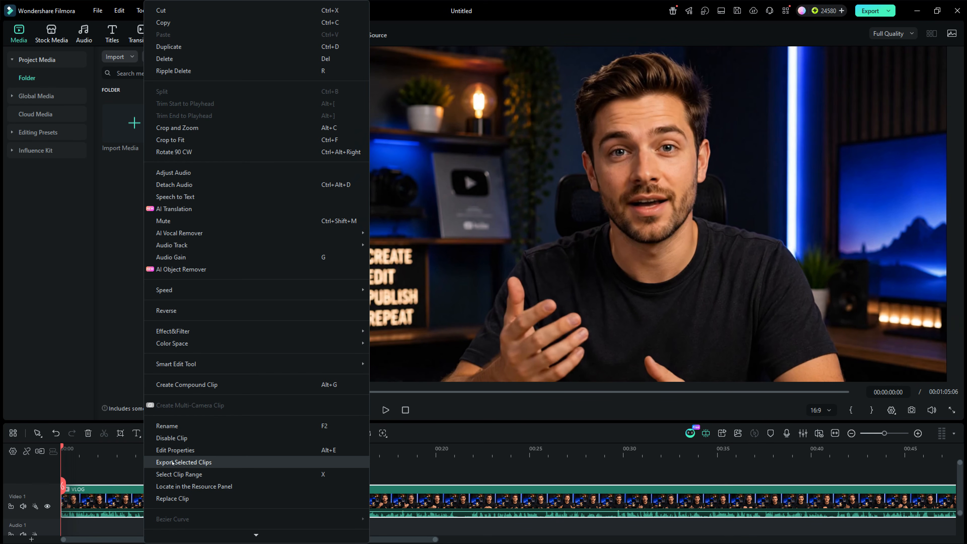
mouse_move(243, 363)
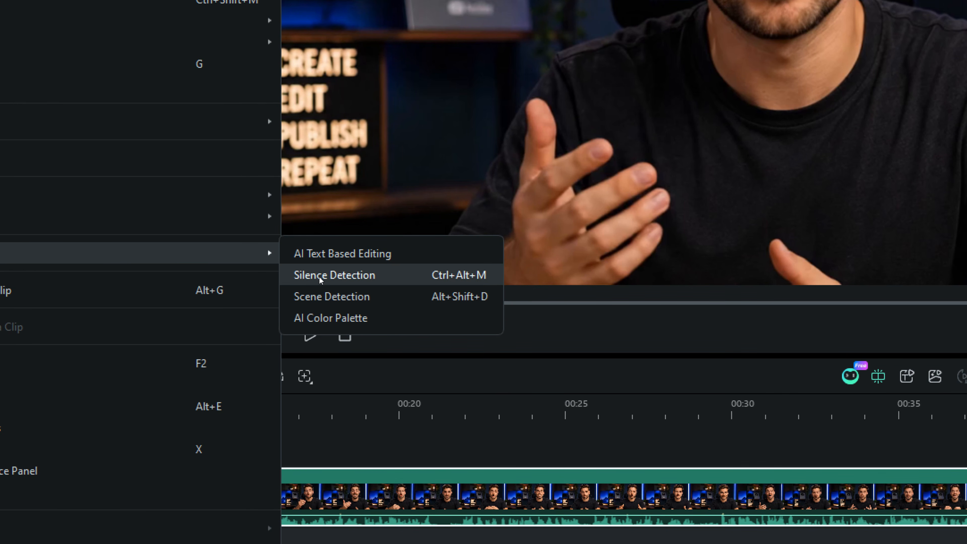
click(340, 275)
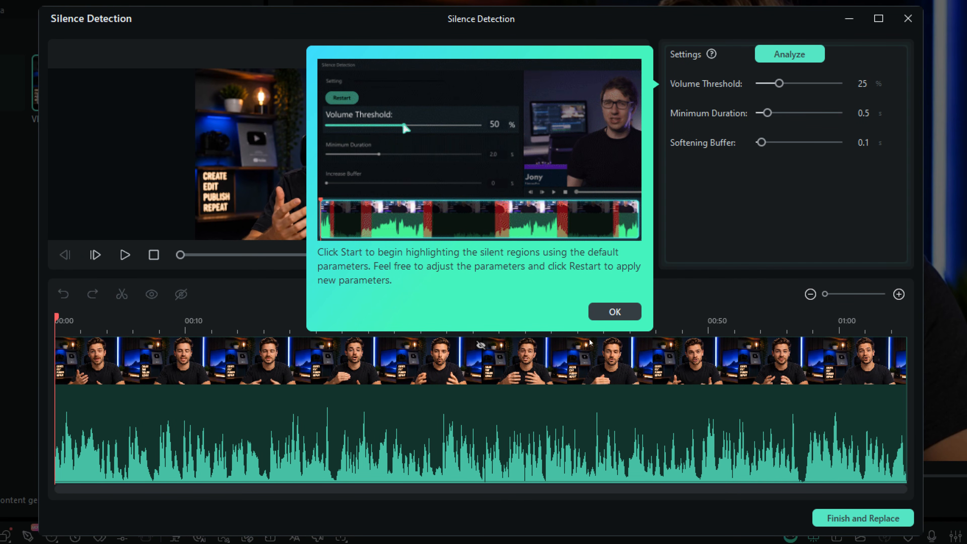
click(615, 313)
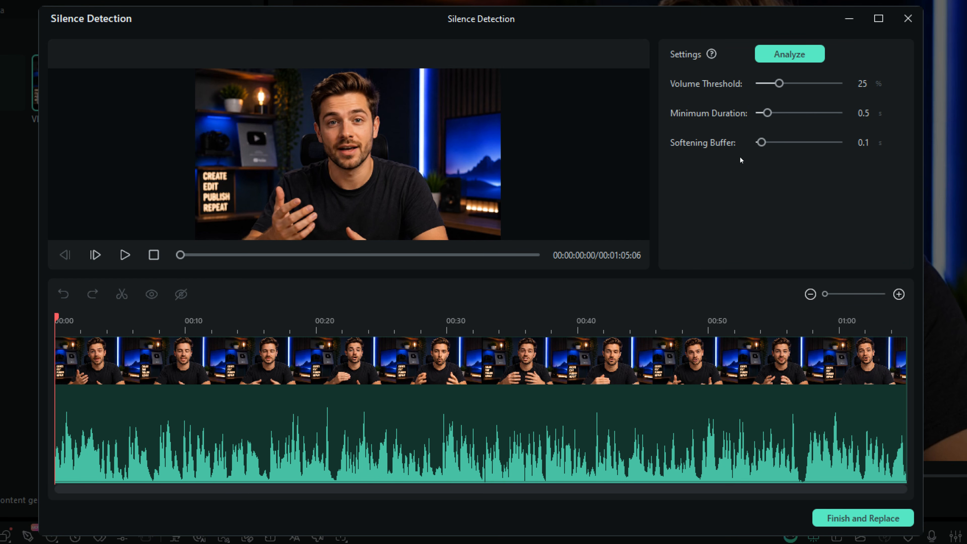
click(791, 58)
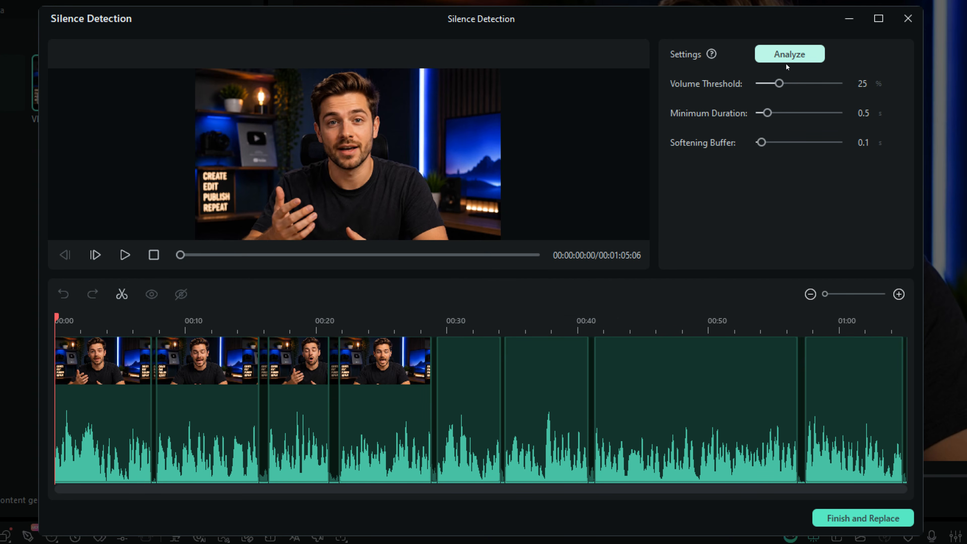
Review the detected silent segments on the dialog timeline and replace the clip with the silence-removed result
scroll(326, 319, up, 2)
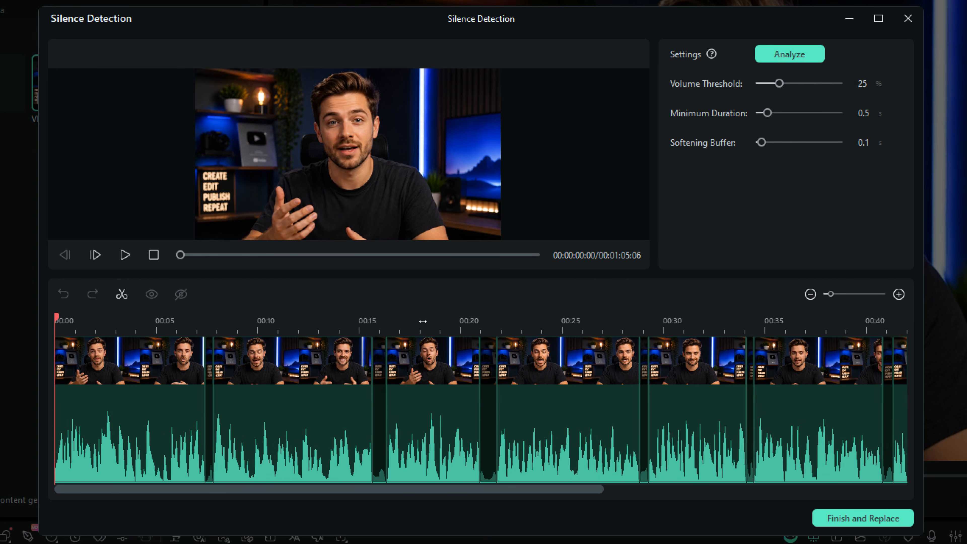
click(437, 374)
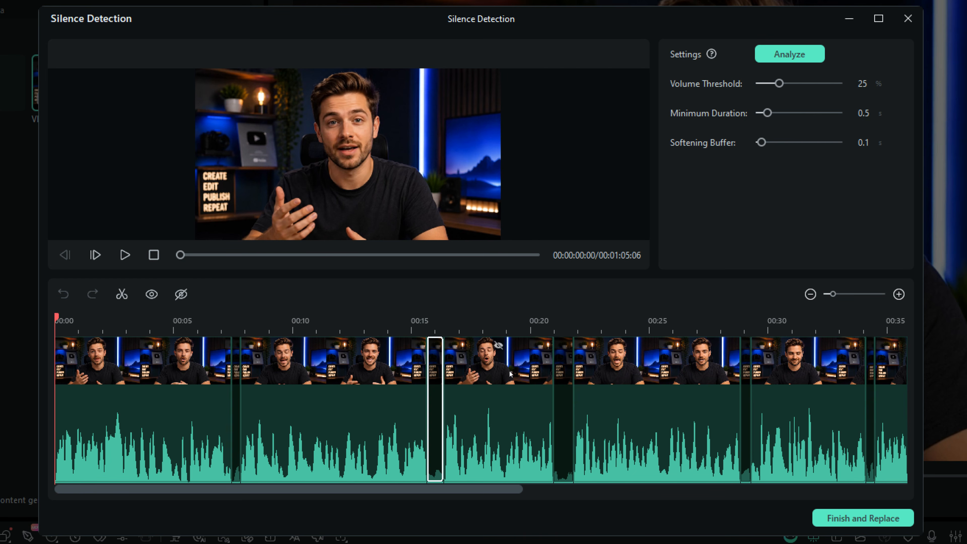
click(563, 365)
click(742, 370)
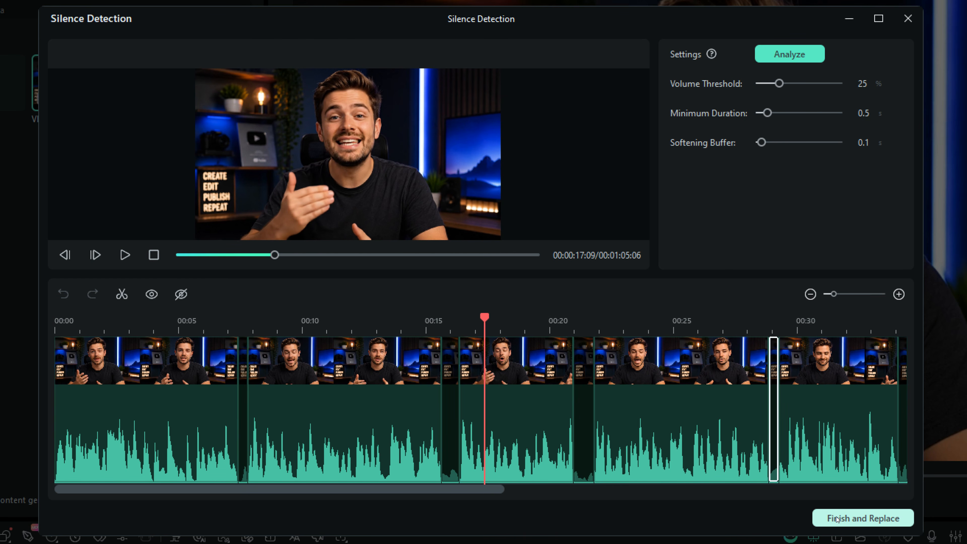
click(854, 517)
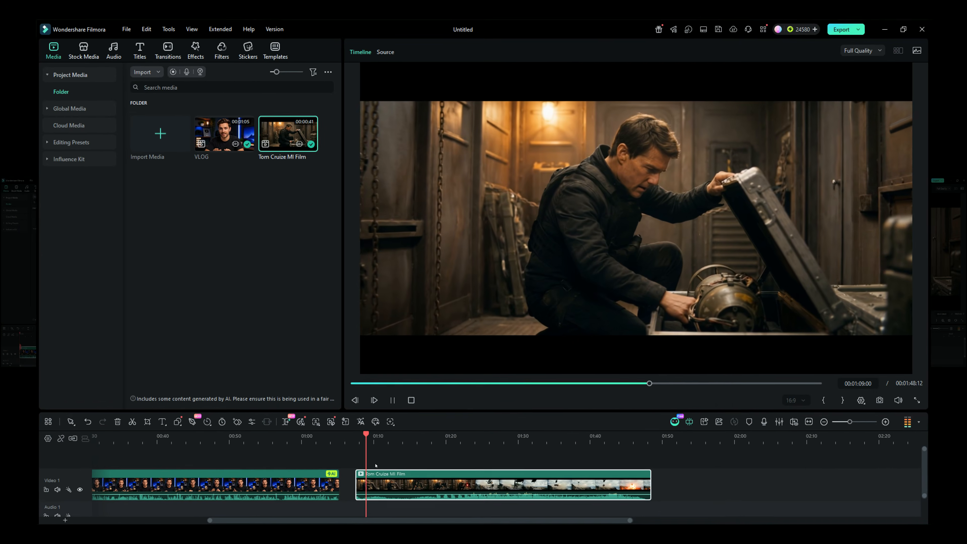
Open Scene Detection on the Tom Cruize MI Film clip
click(500, 434)
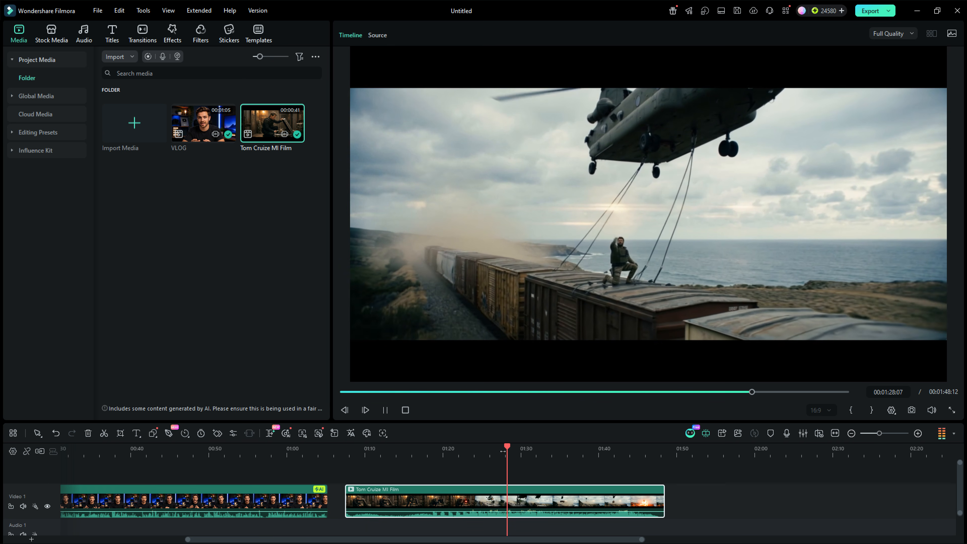
click(385, 410)
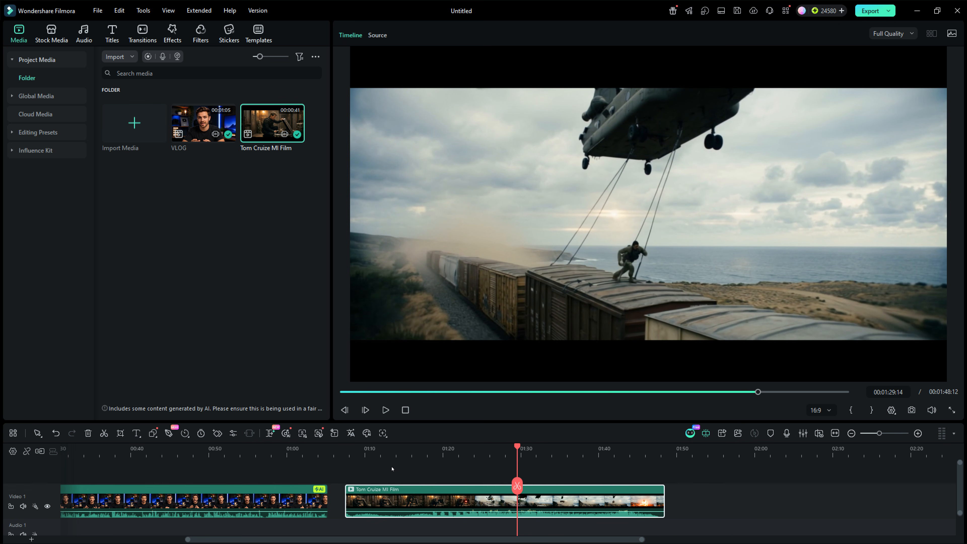
right_click(457, 499)
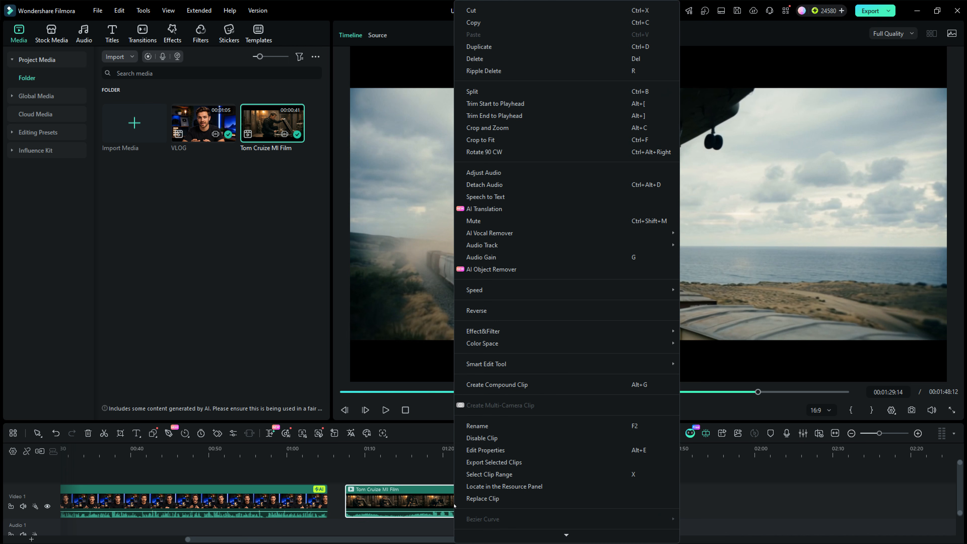
mouse_move(491, 365)
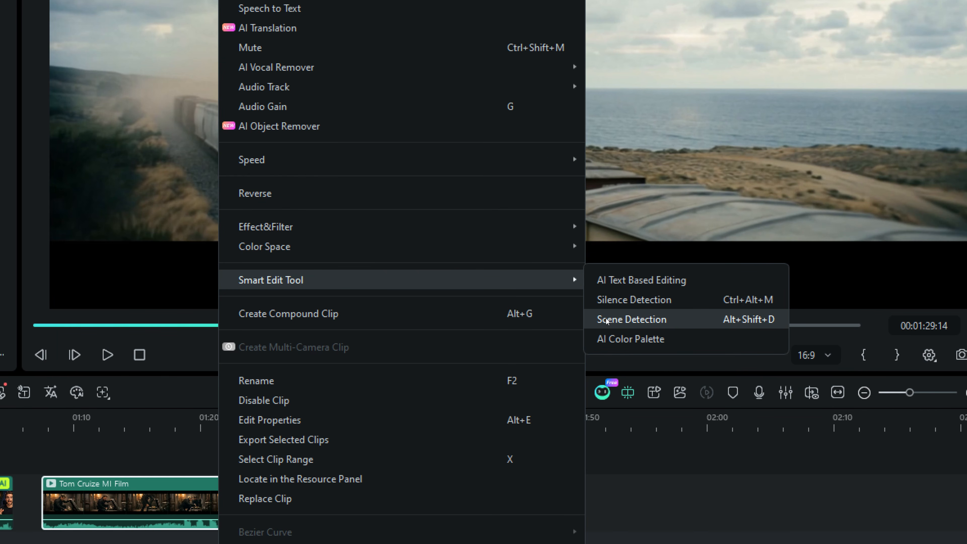
click(606, 319)
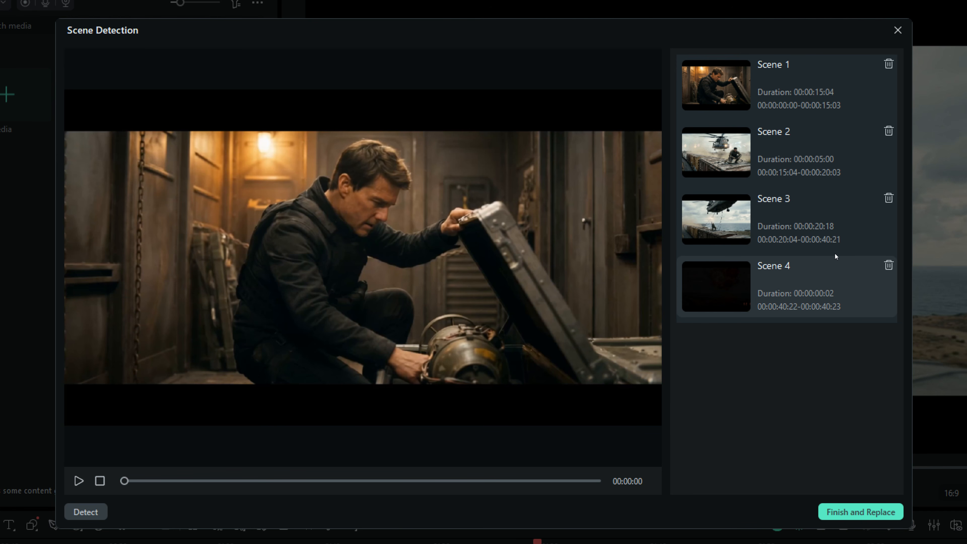
Preview the detected scenes, delete Scene 4, and replace the clip with the split scenes
click(807, 145)
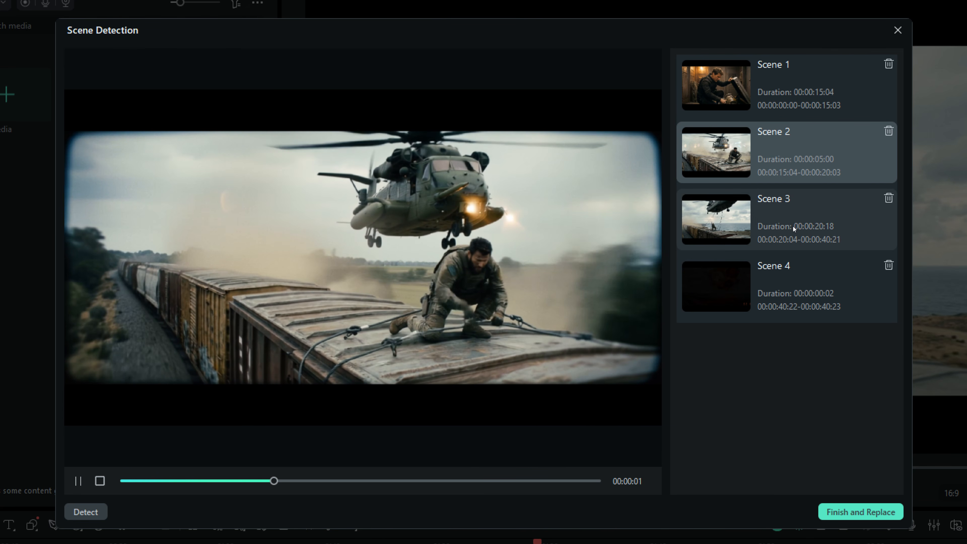
click(801, 217)
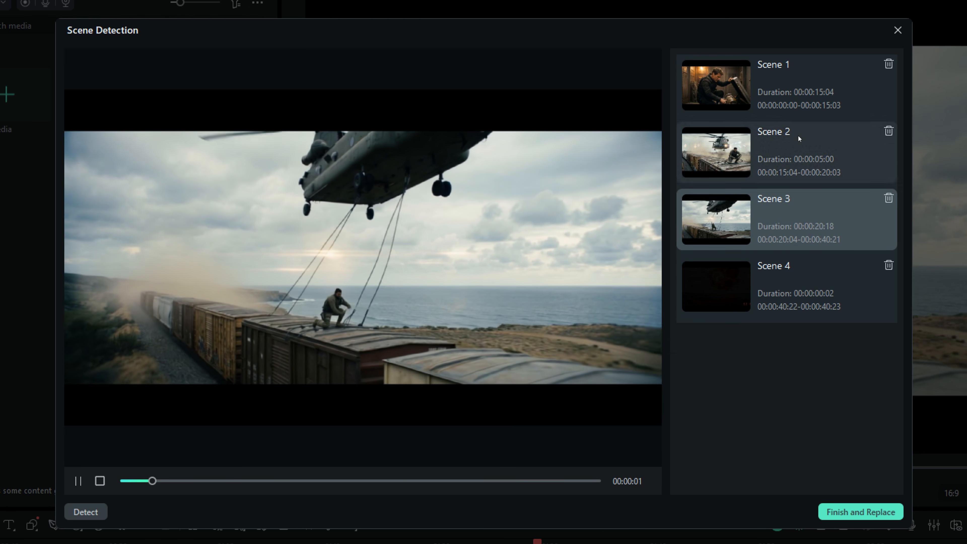
click(795, 81)
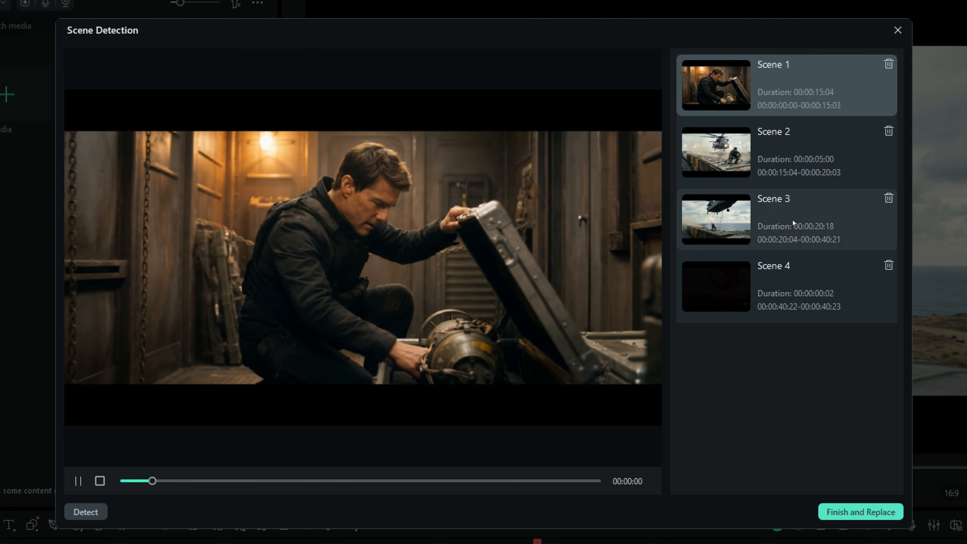
click(889, 265)
click(860, 511)
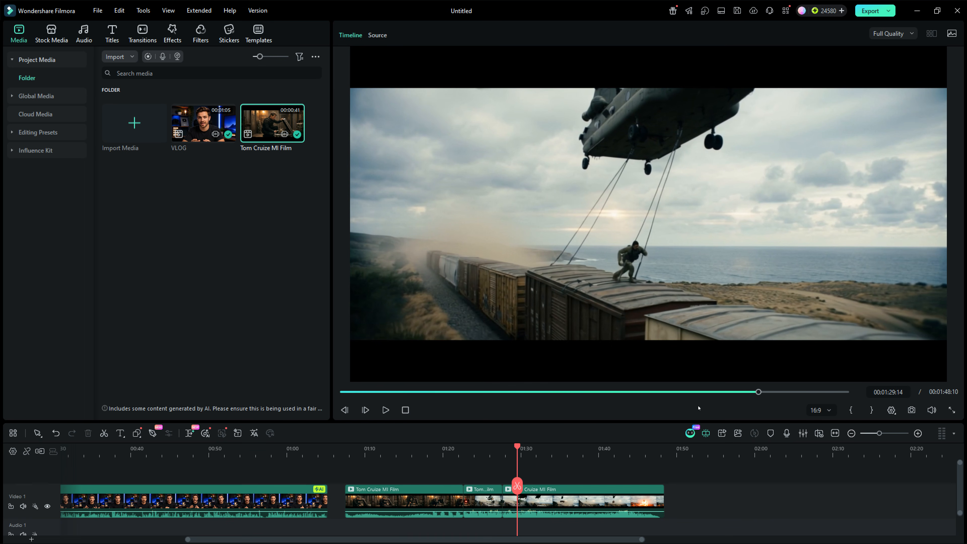
Inspect the first scene clip's Video, Audio and Color property settings
click(482, 501)
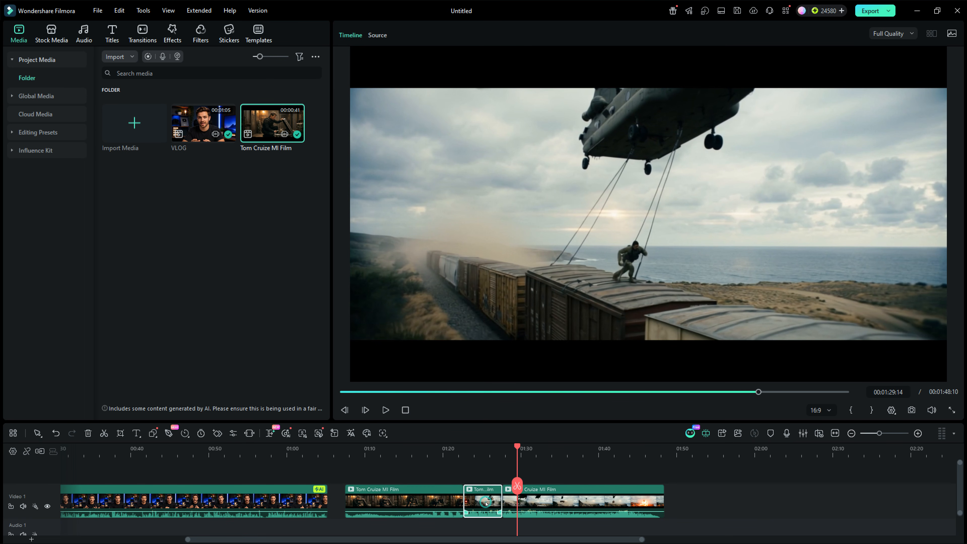
click(565, 504)
double_click(428, 497)
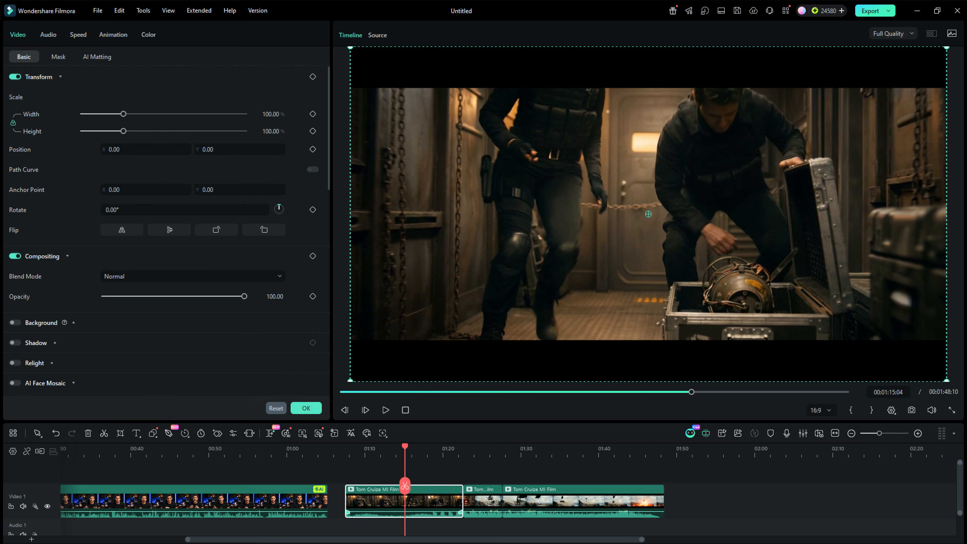
click(50, 35)
click(21, 34)
click(149, 35)
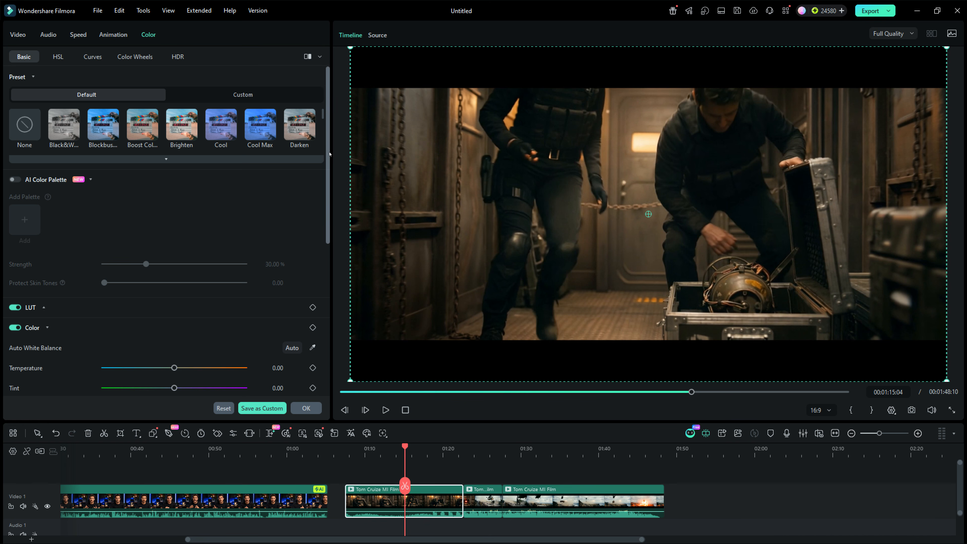
scroll(321, 323, down, 10)
scroll(320, 323, up, 10)
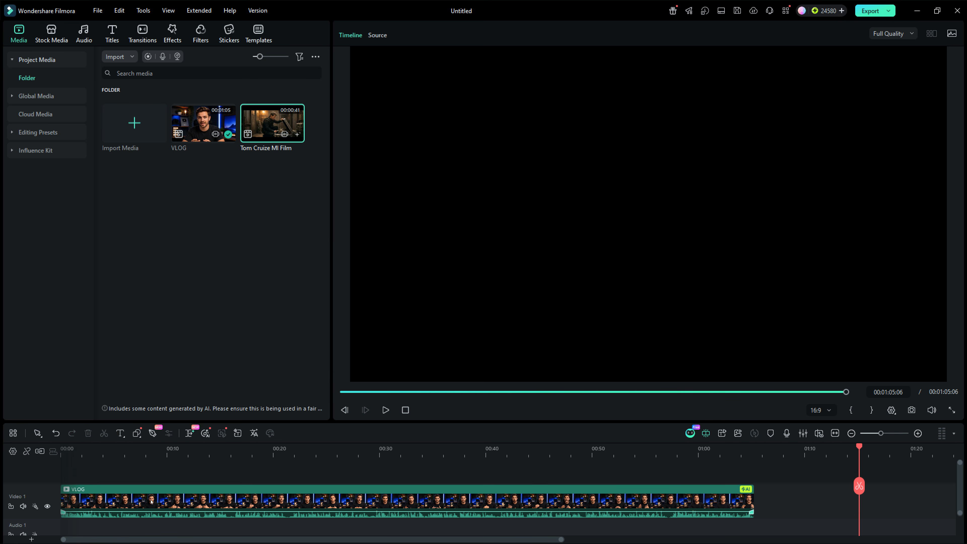
Open AI Text Based Editing on the VLOG clip and scroll through the transcript
right_click(151, 501)
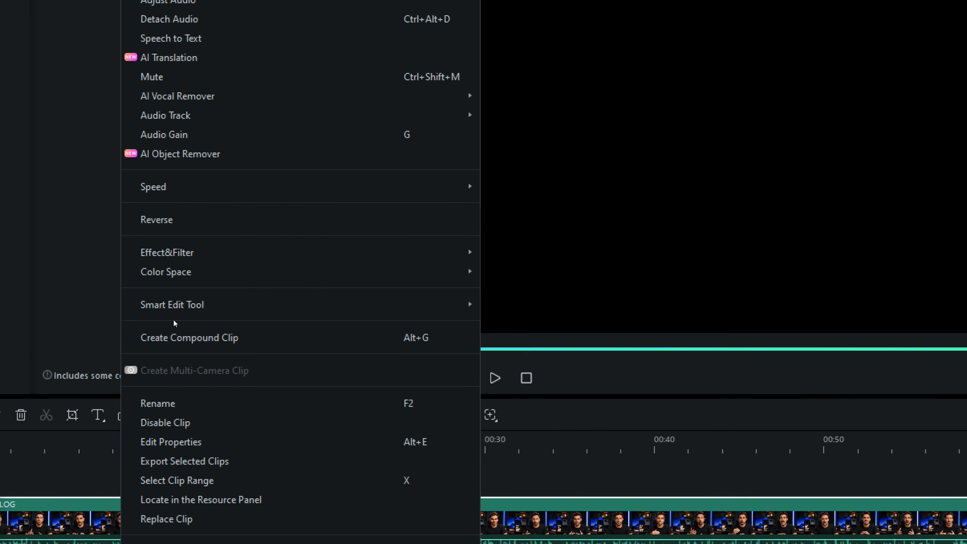
click(183, 365)
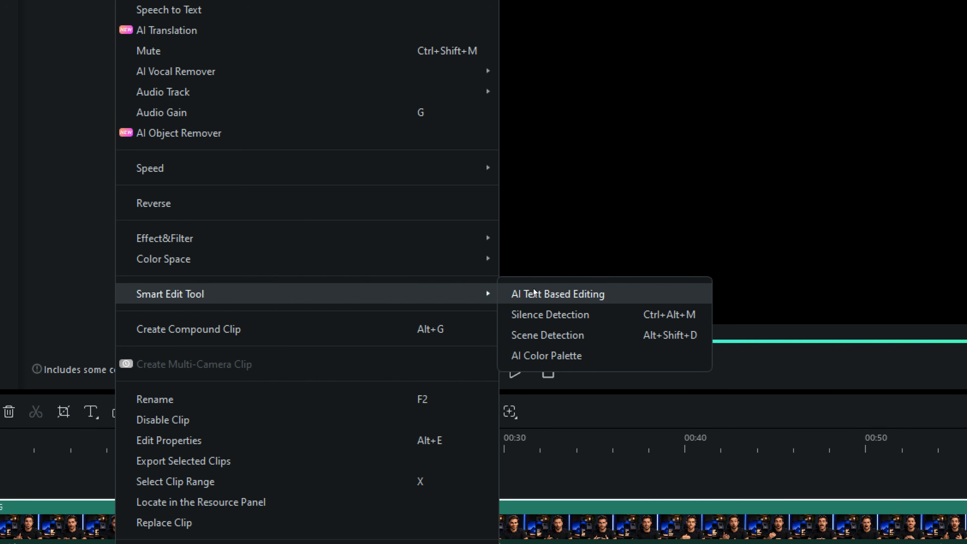
click(561, 298)
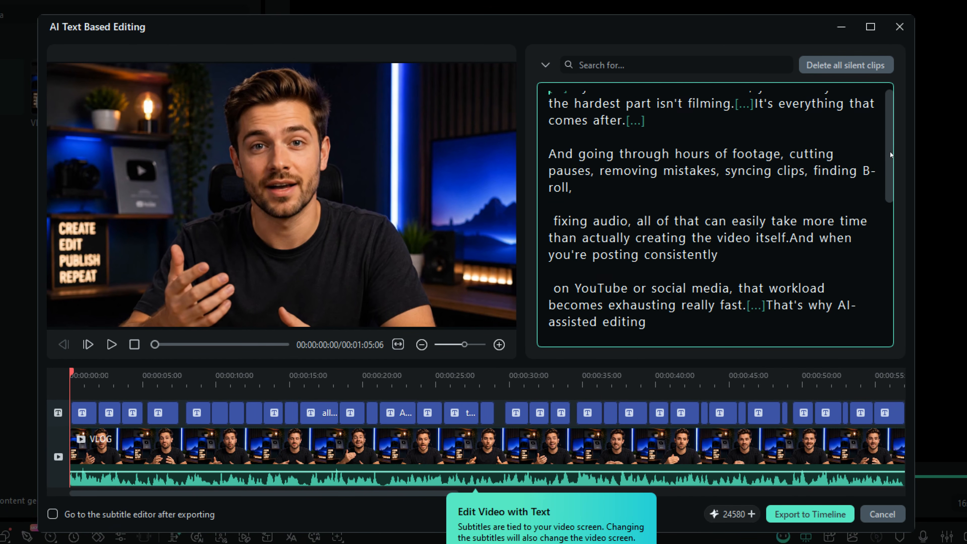
drag(890, 152, 897, 281)
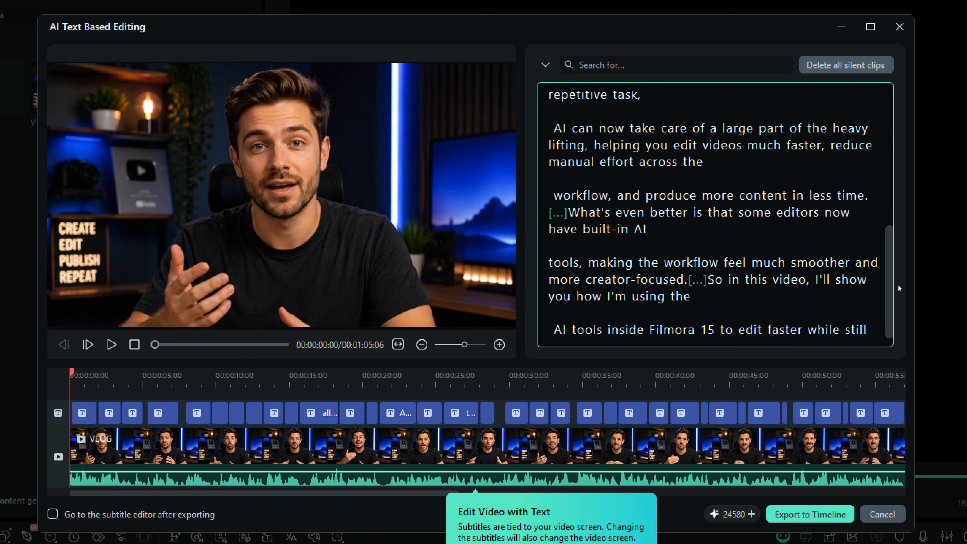
Cut the sentence "What's even better is that some editors now have built-in AI" from the transcript
drag(569, 212, 647, 229)
key(ctrl+c)
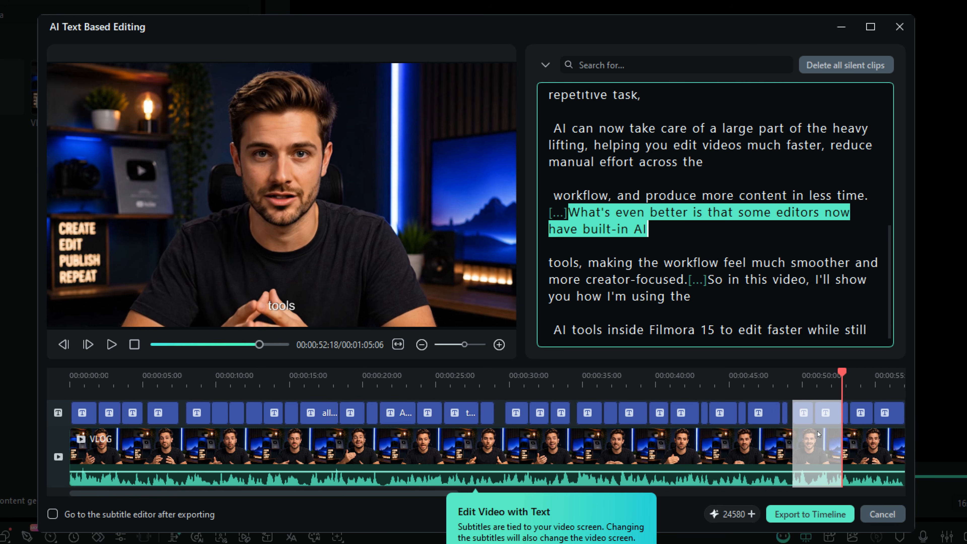
right_click(639, 229)
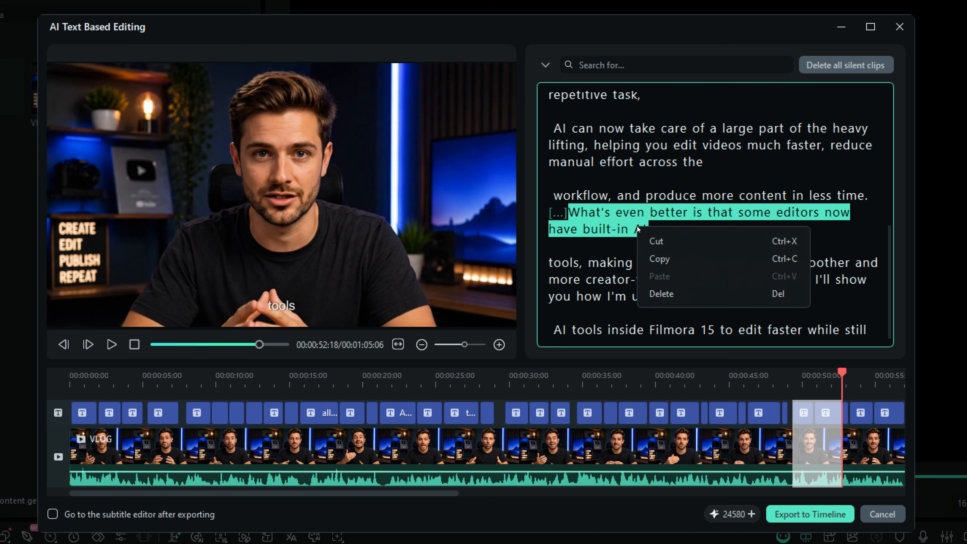
click(655, 241)
Paste the cut sentence right after "repetitive task," in the transcript
scroll(715, 213, up, 2)
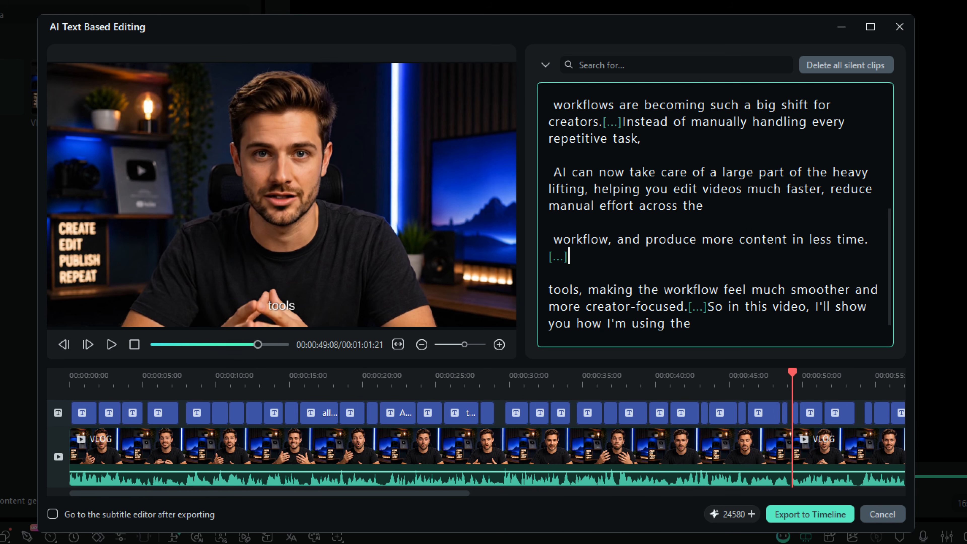
click(651, 182)
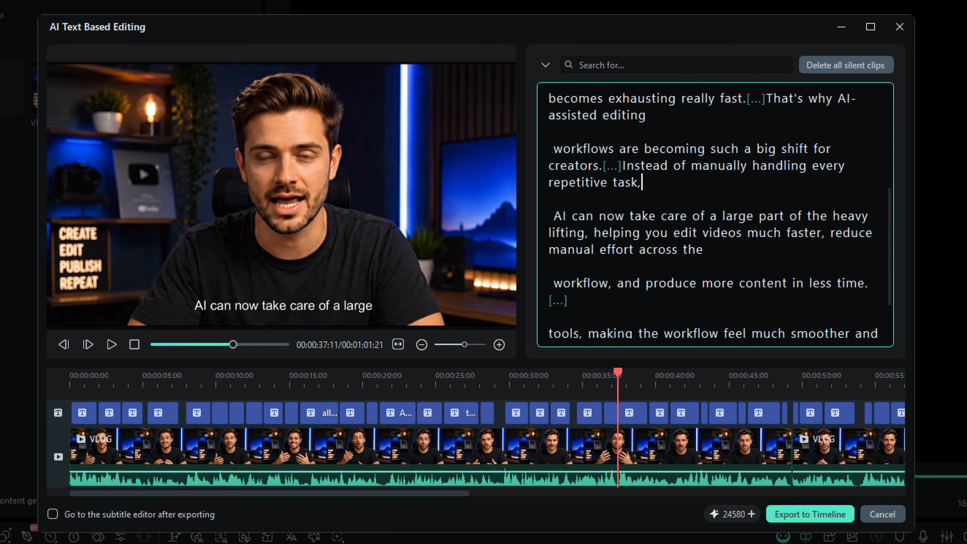
right_click(652, 182)
click(691, 225)
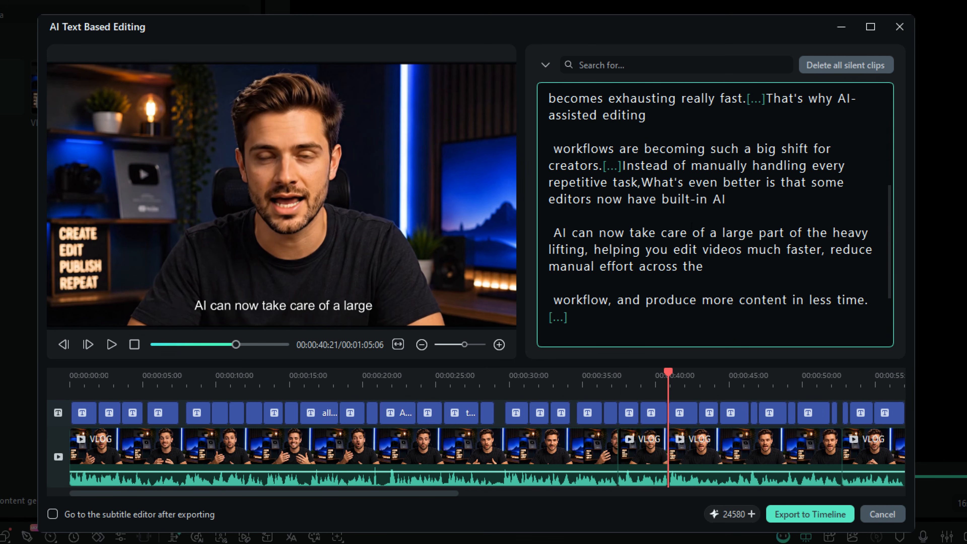
Locate the moved sentence's segment on the dialog timeline
click(648, 442)
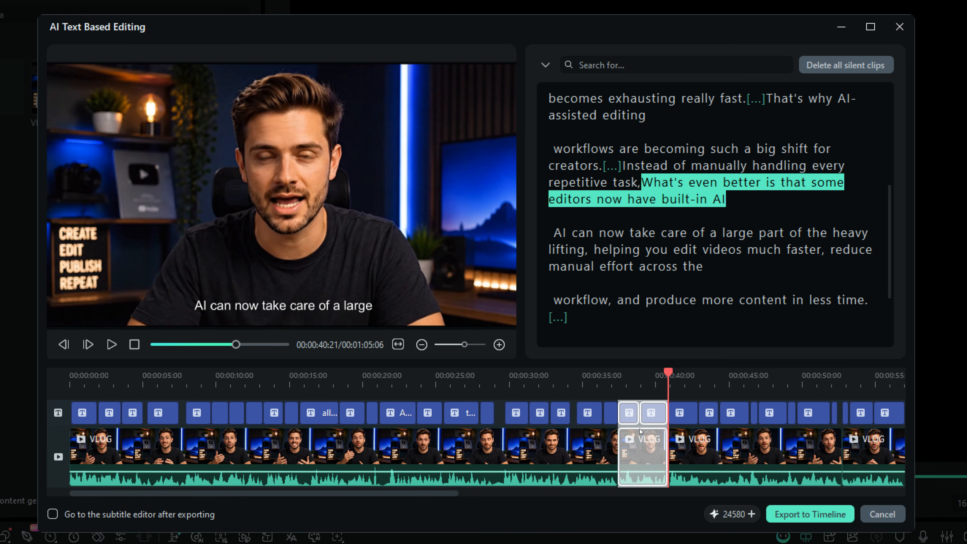
mouse_move(378, 494)
mouse_down()
mouse_move(552, 498)
mouse_move(379, 502)
mouse_up()
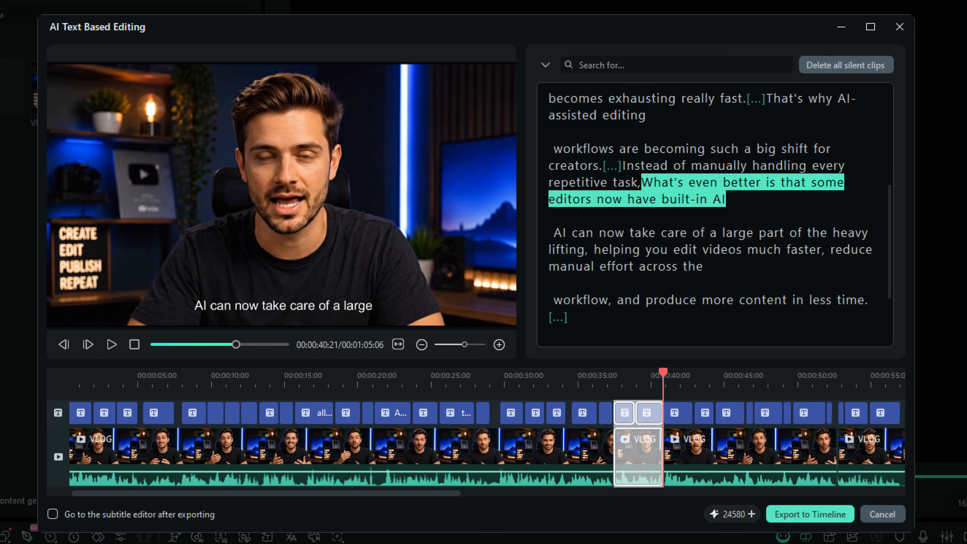
click(622, 252)
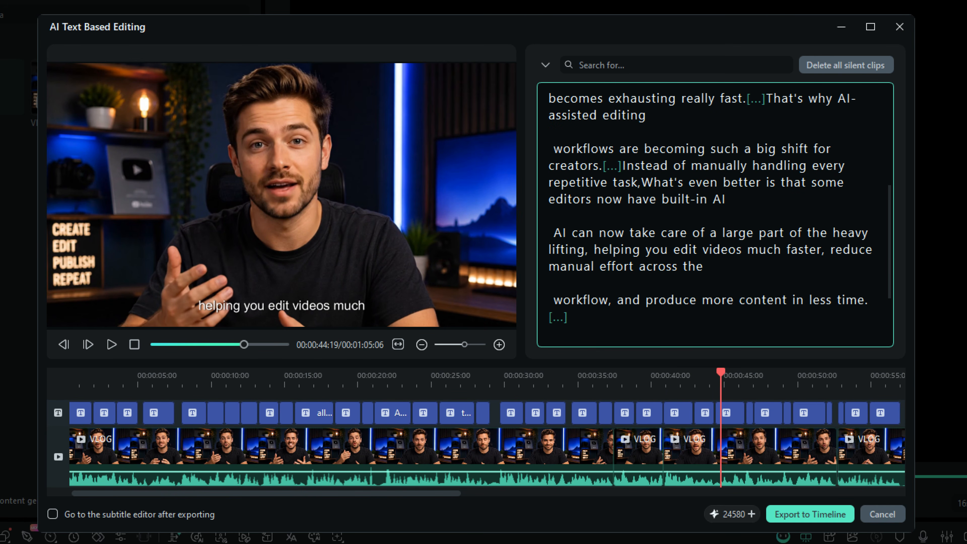
Delete all silent clips from the transcript and export the text-based edit to the timeline
click(559, 317)
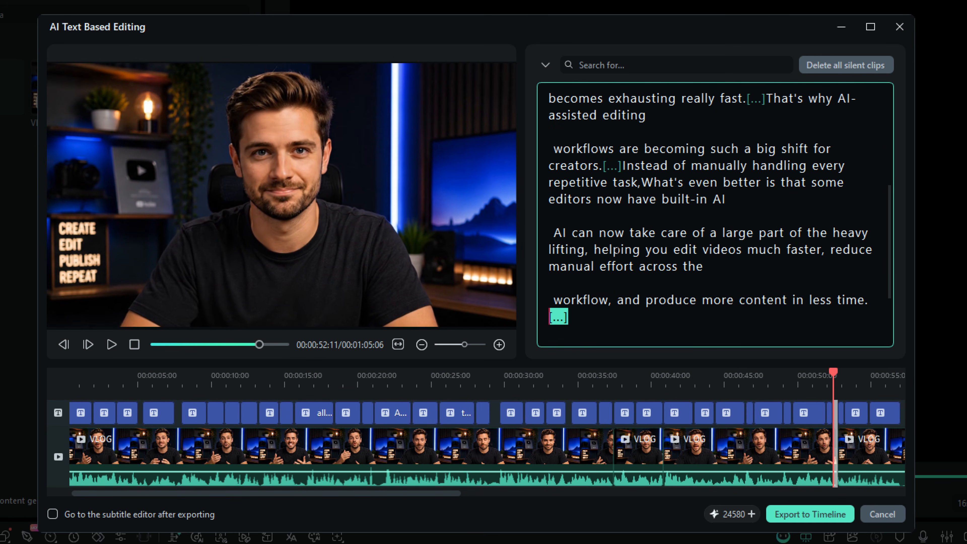
scroll(720, 216, down, 3)
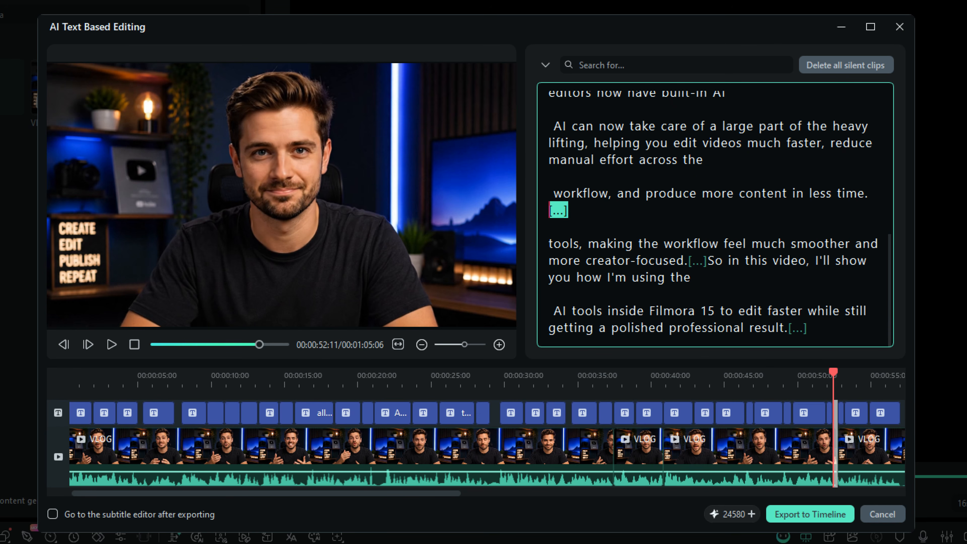
click(855, 66)
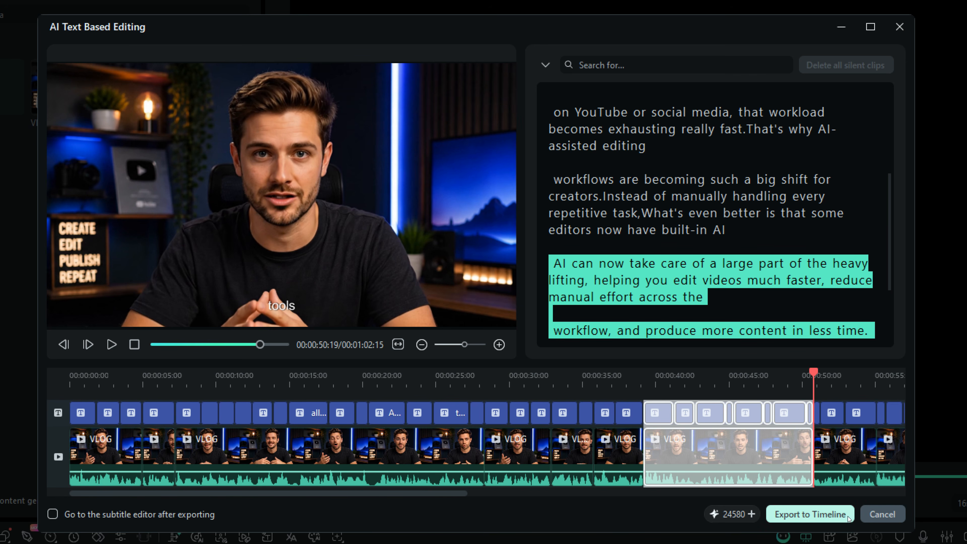
click(845, 516)
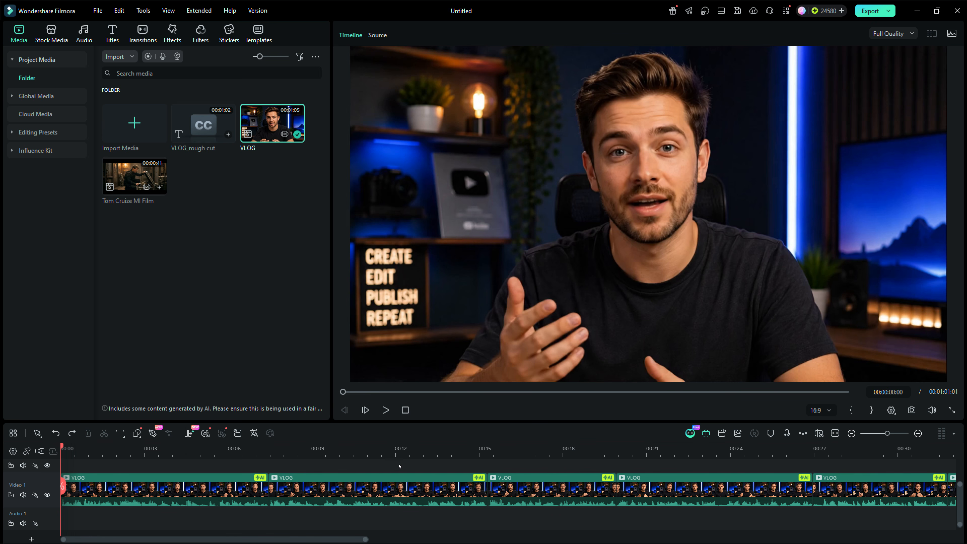
Ask AI Mate to remove silence, selecting three VLOG clips on the timeline and continuing
click(689, 433)
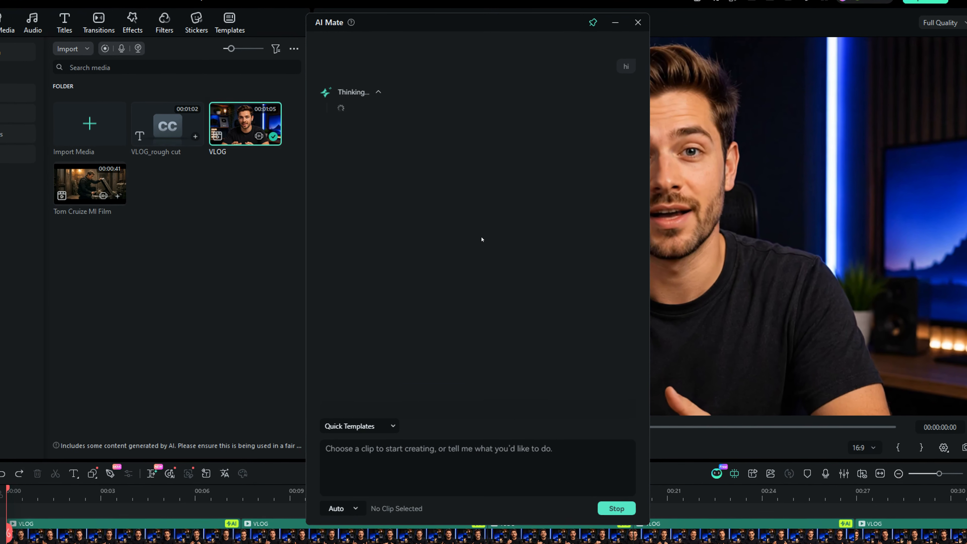
text(remove silence)
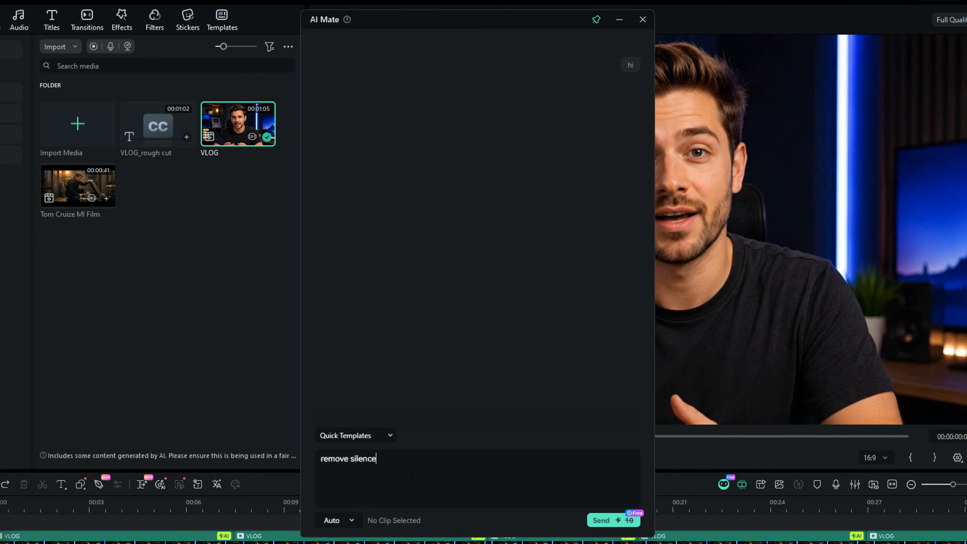
key(Return)
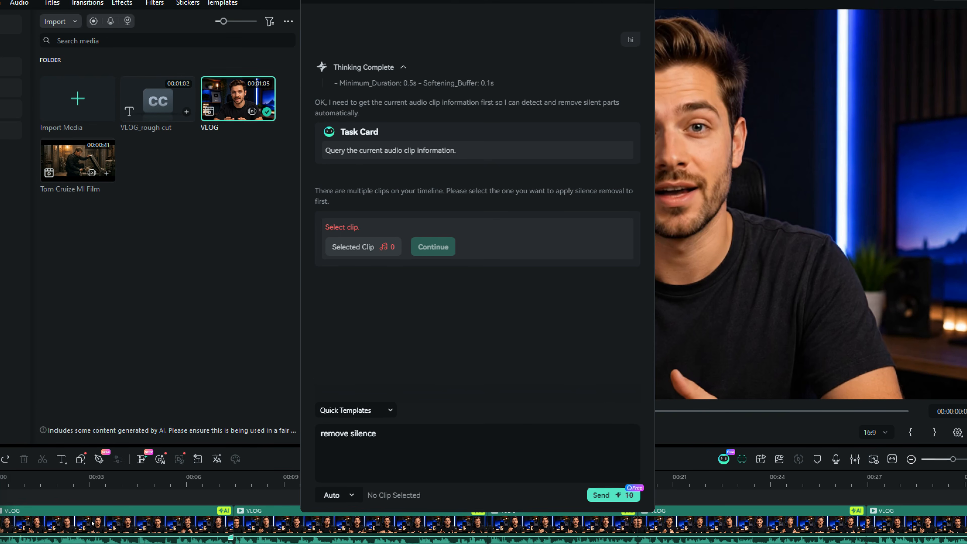
click(105, 541)
ctrl+click(262, 496)
ctrl+click(553, 496)
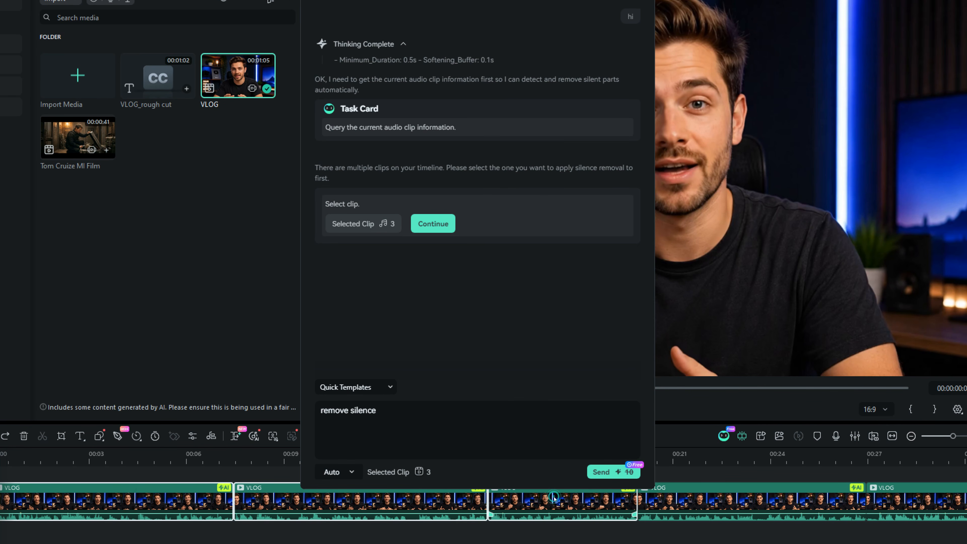
click(439, 223)
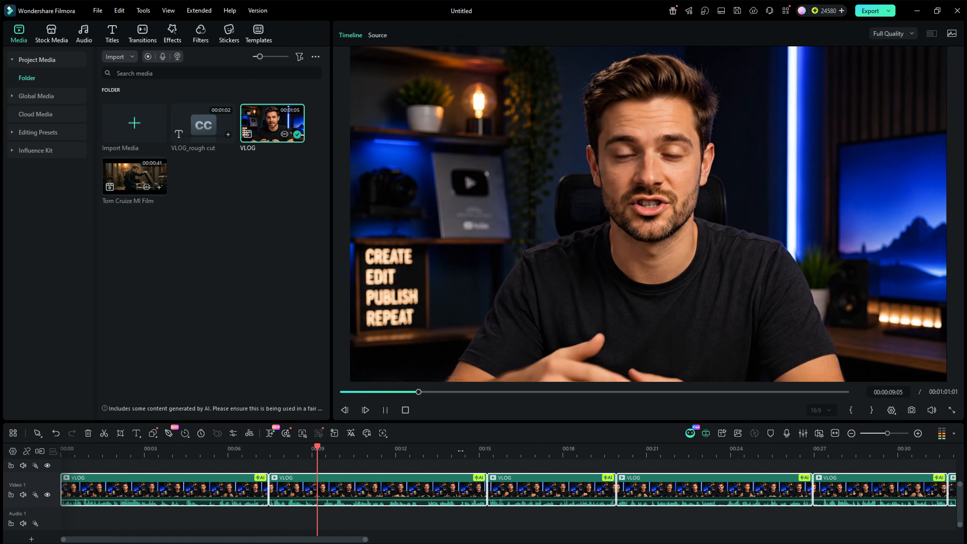
Review the edited timeline and browse the Stock Media library and AI Media video inspiration templates
click(464, 450)
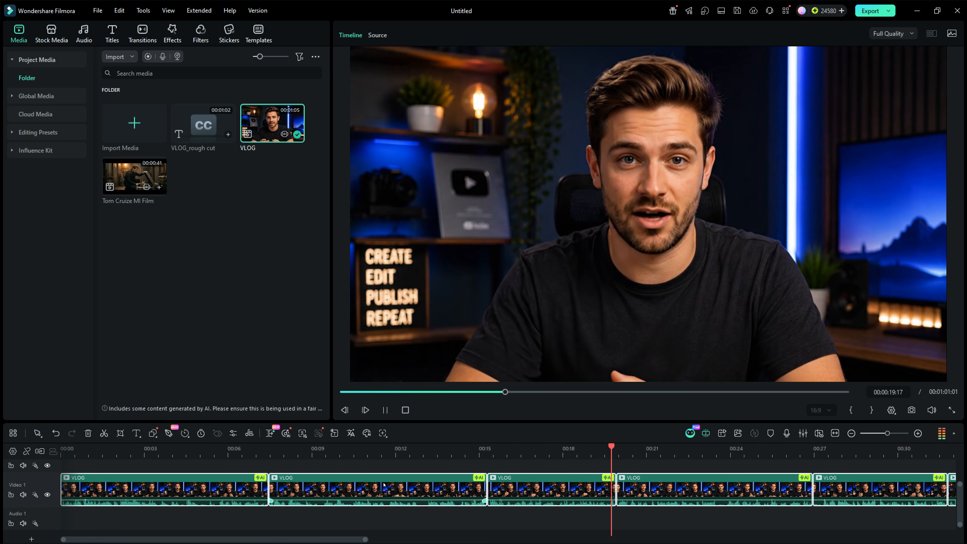
scroll(381, 489, right, 4)
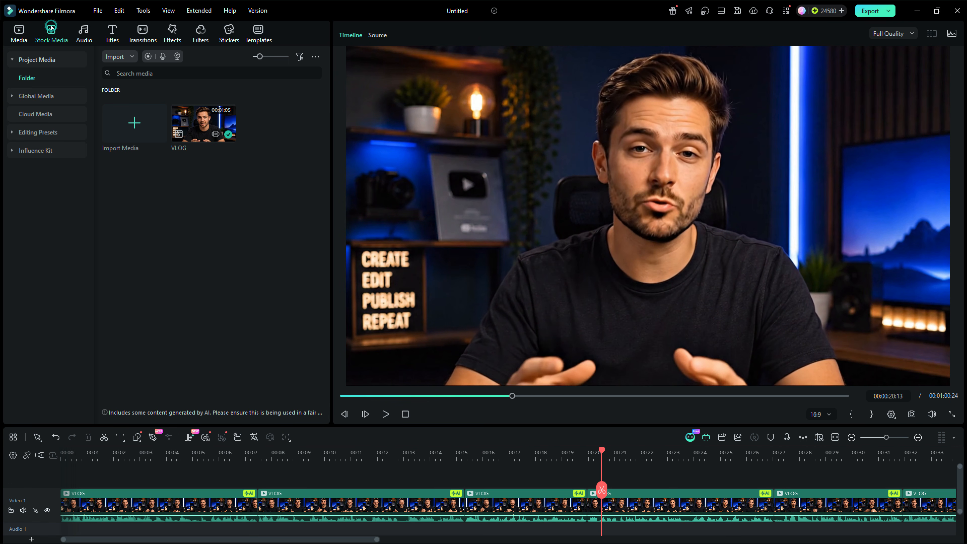
click(51, 31)
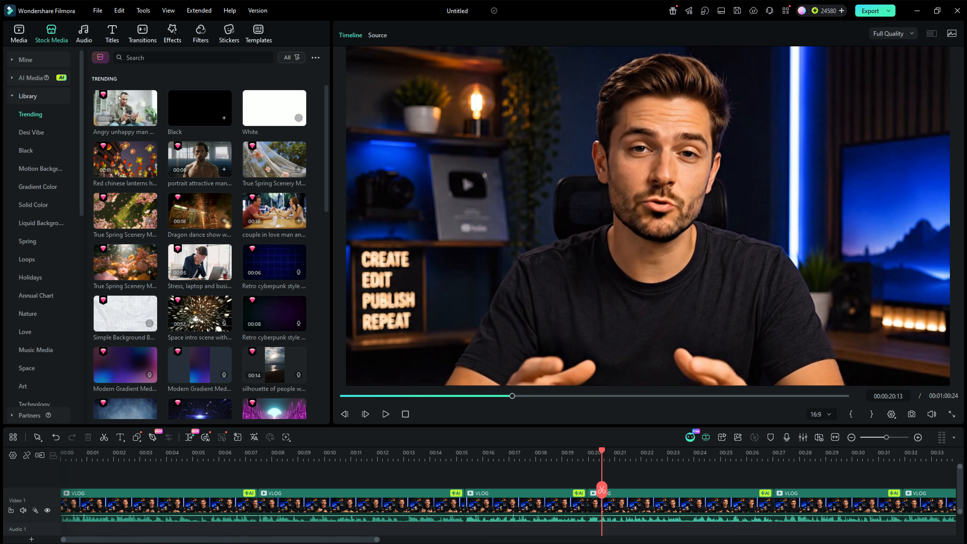
scroll(281, 251, down, 8)
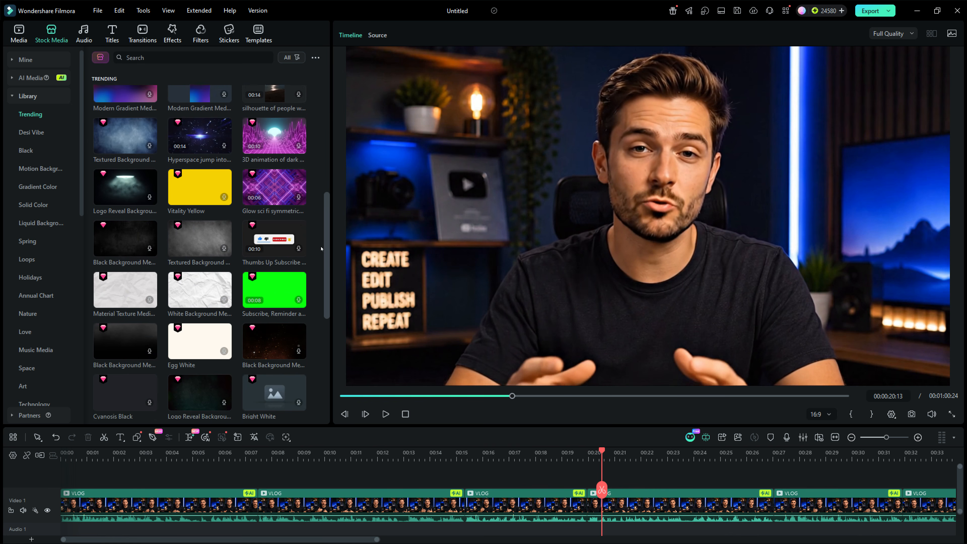
drag(82, 152, 95, 111)
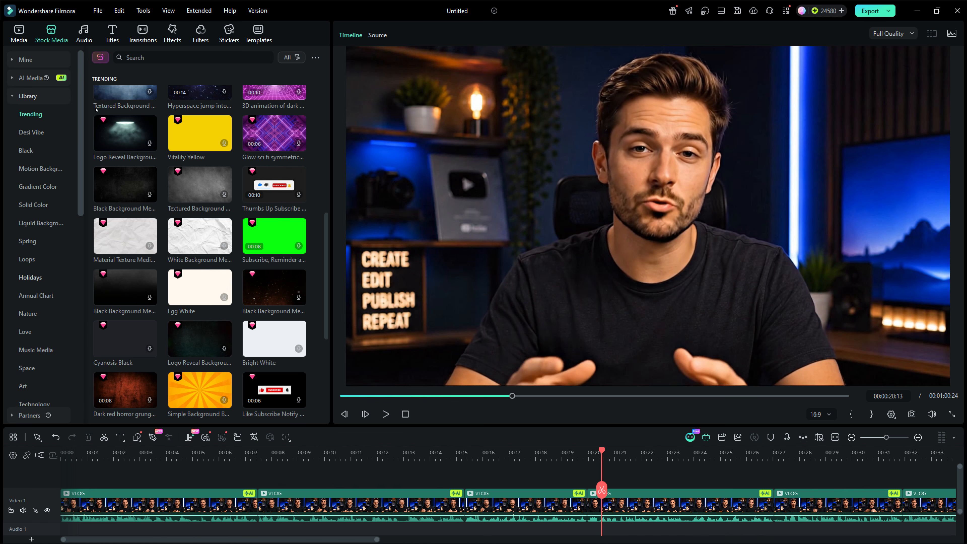
click(15, 78)
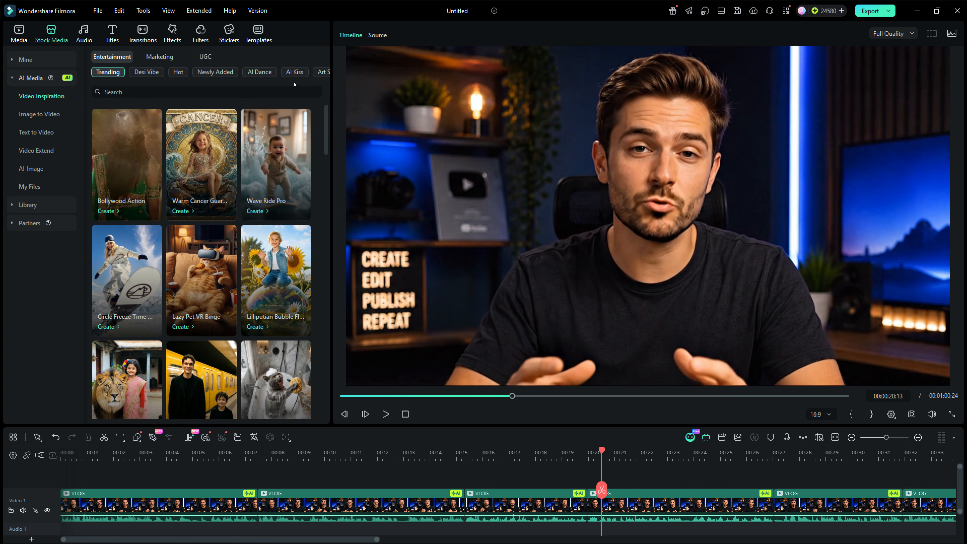
scroll(232, 72, down, 5)
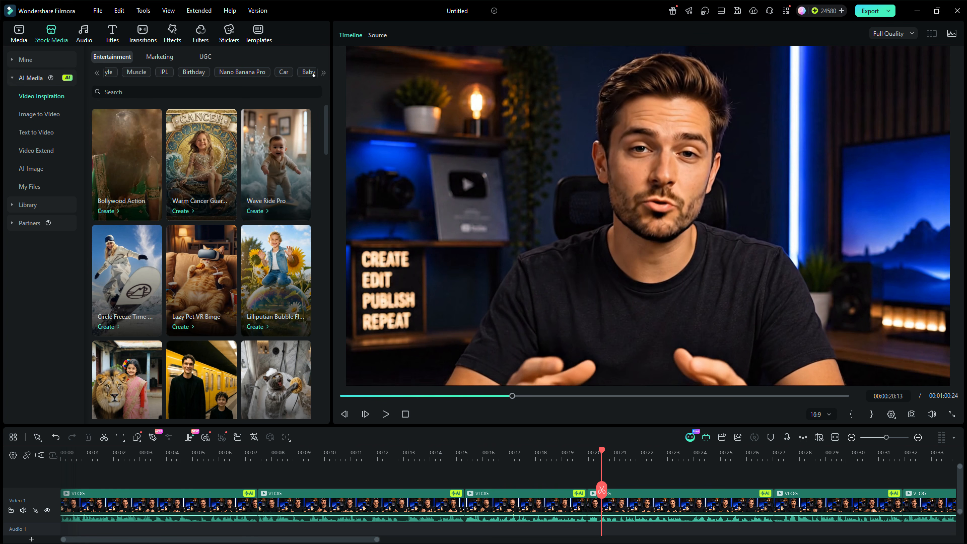
click(160, 73)
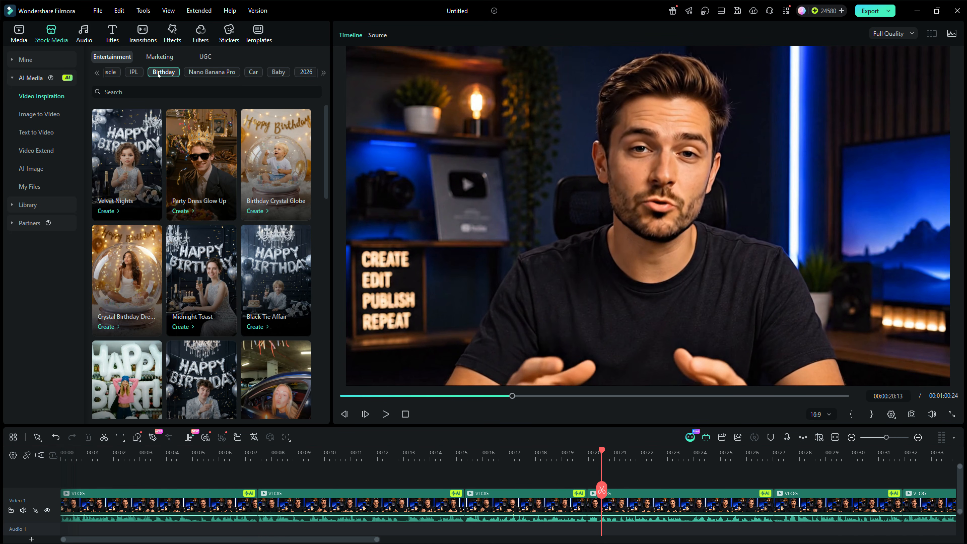
scroll(158, 75, up, 2)
scroll(157, 76, up, 3)
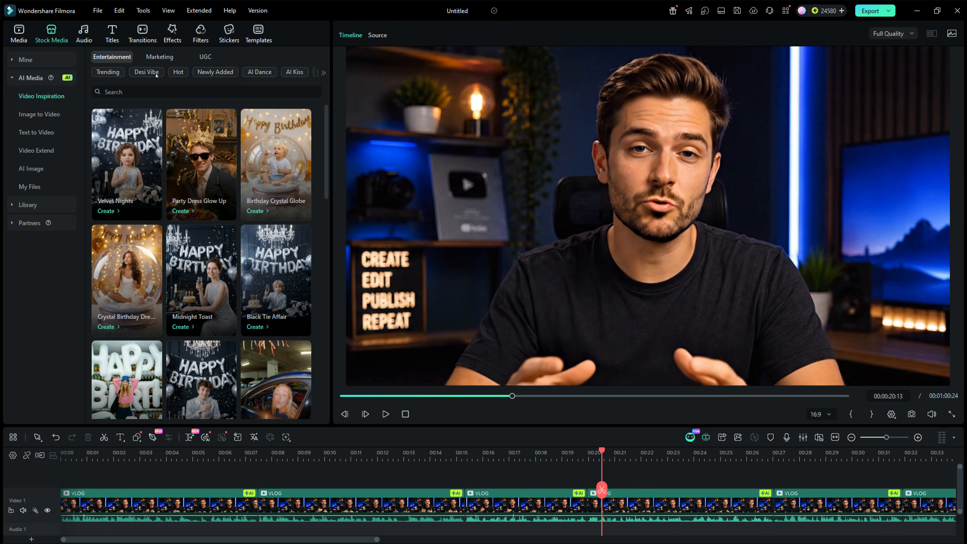
Capture a PNG snapshot of the video's first frame and reveal the snapshot file in Explorer
key(Home)
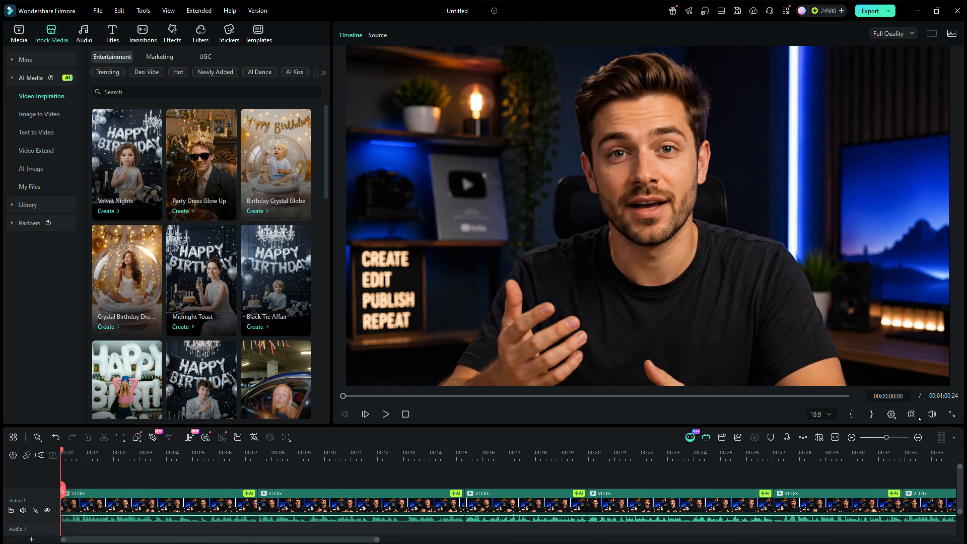
click(911, 413)
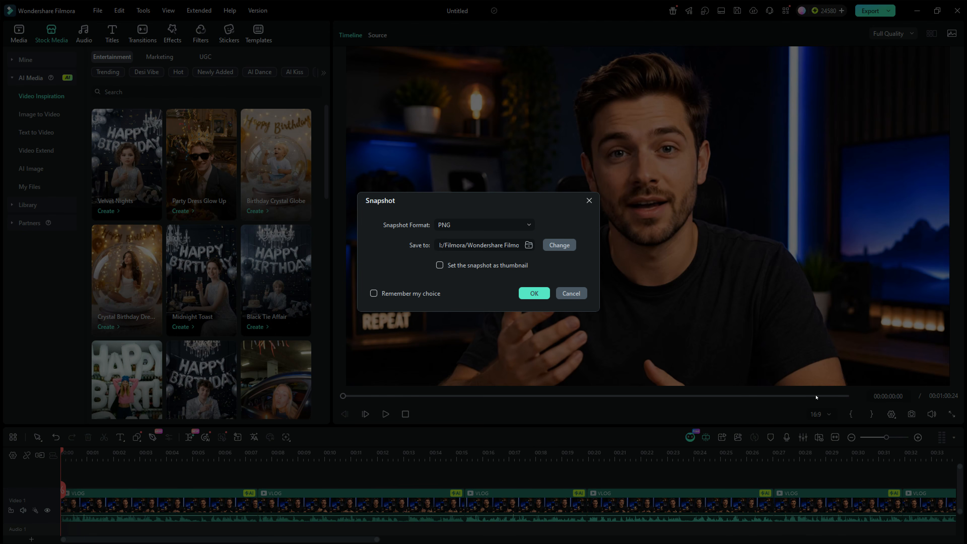
click(534, 294)
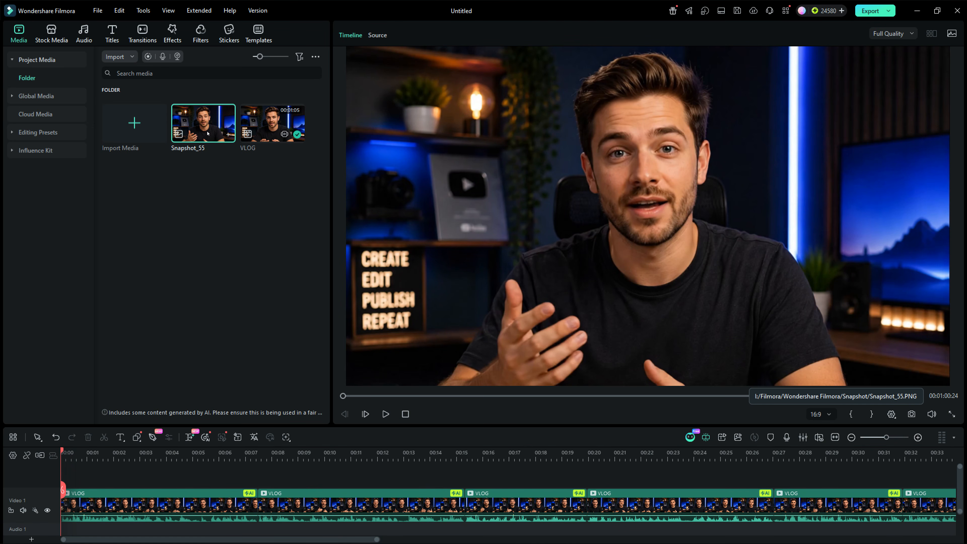
right_click(204, 127)
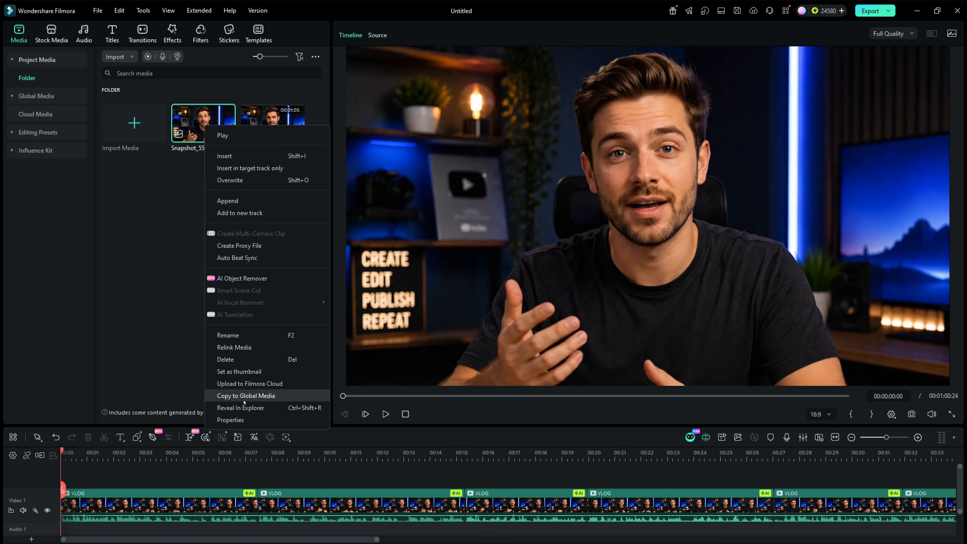
click(243, 404)
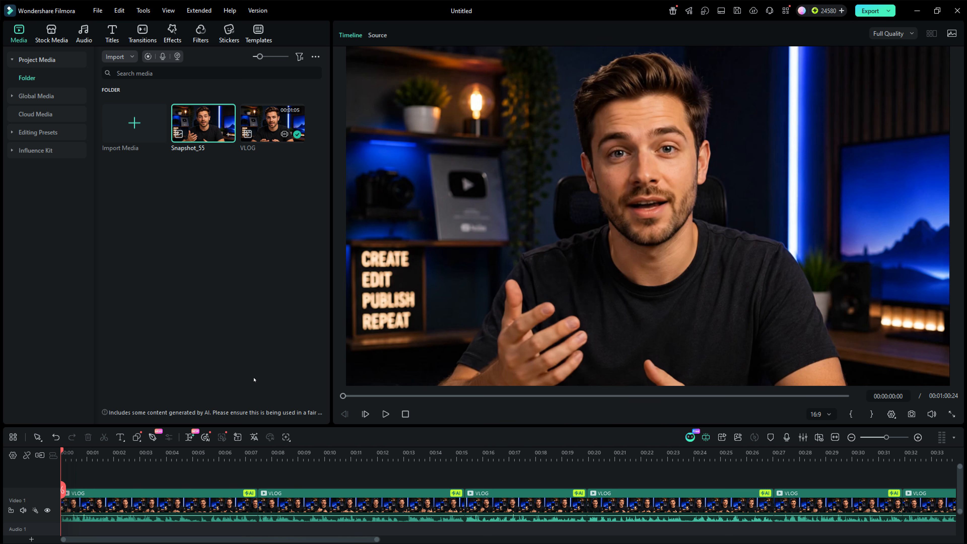
Open the AI Image generator and add the creator snapshots as reference images
click(46, 34)
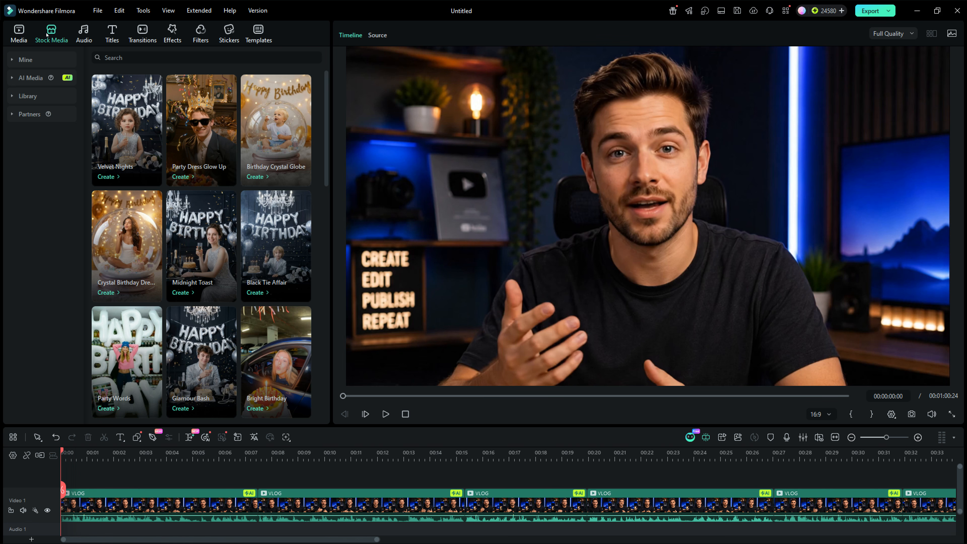
click(15, 77)
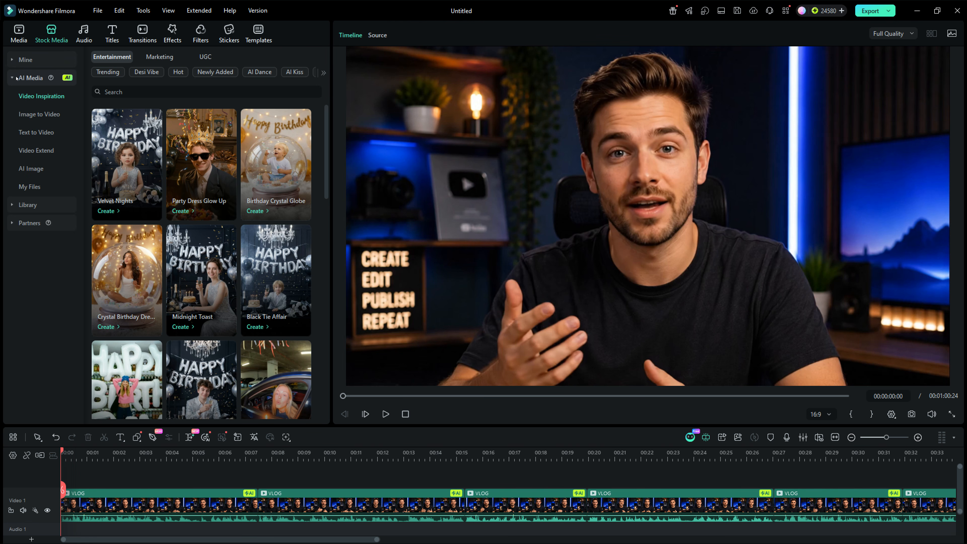
click(30, 170)
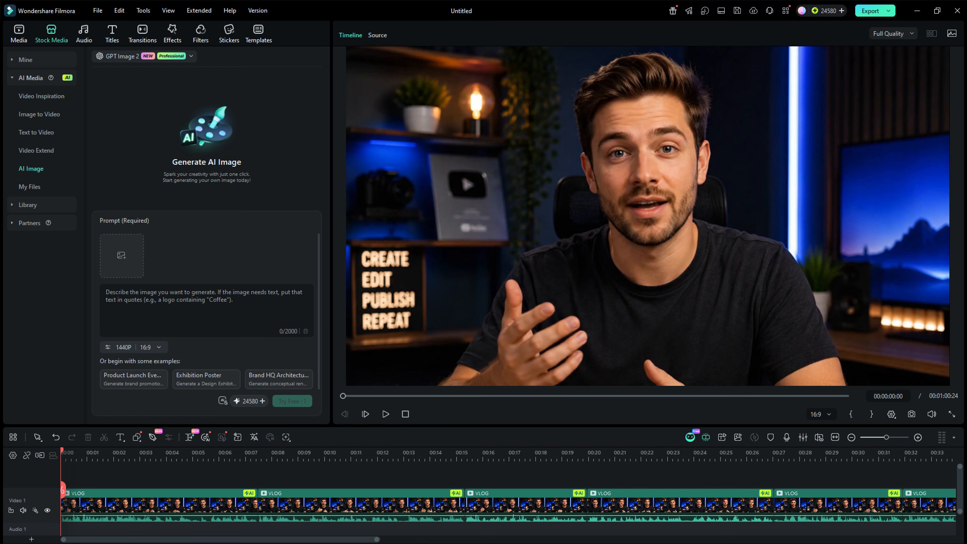
drag(7, 236, 136, 274)
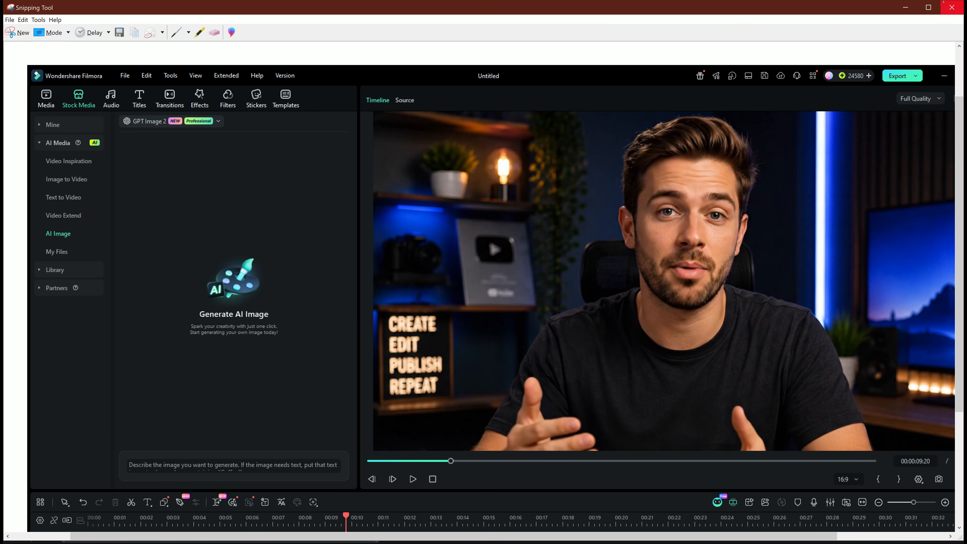
click(950, 7)
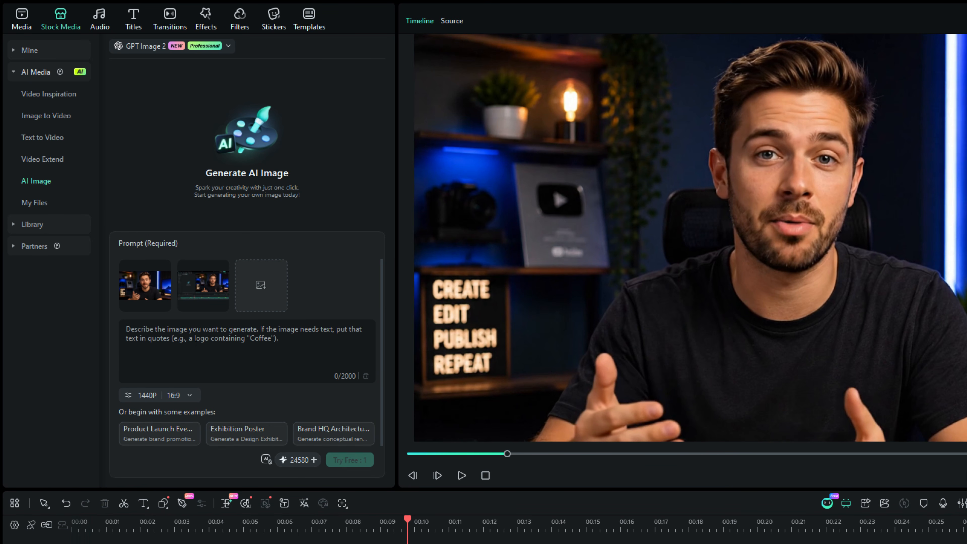
Paste the descriptive image prompt and generate the AI image with GPT Image 2 at 1440P, 16:9
key(ctrl+v)
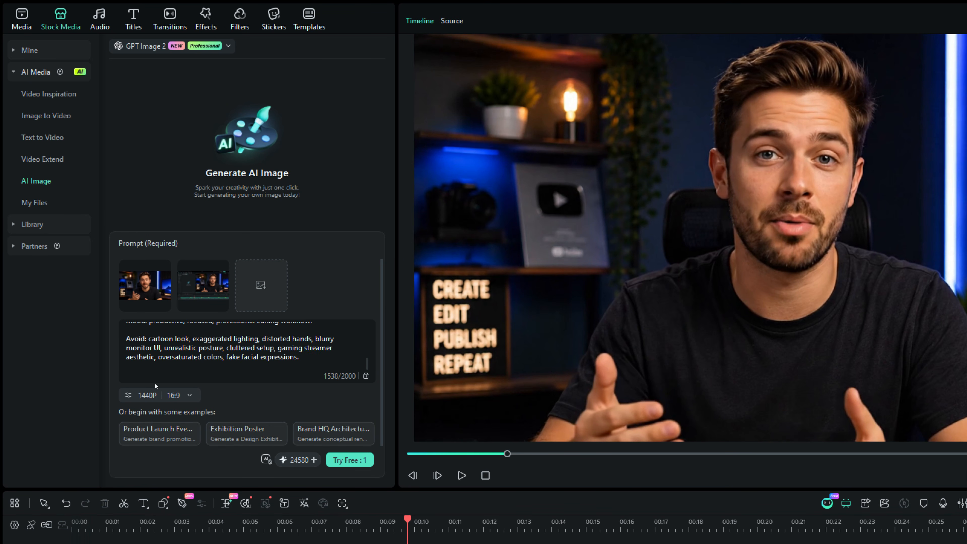
click(145, 396)
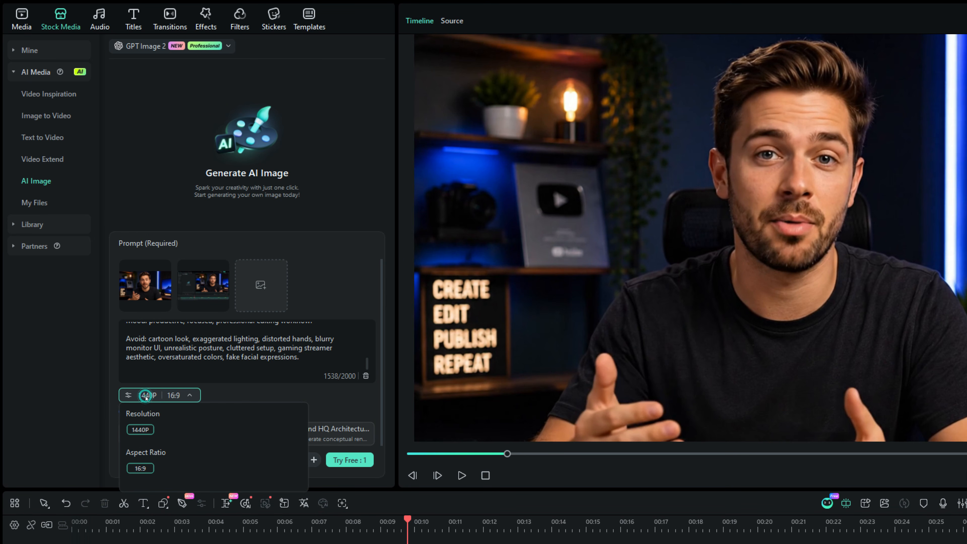
click(155, 46)
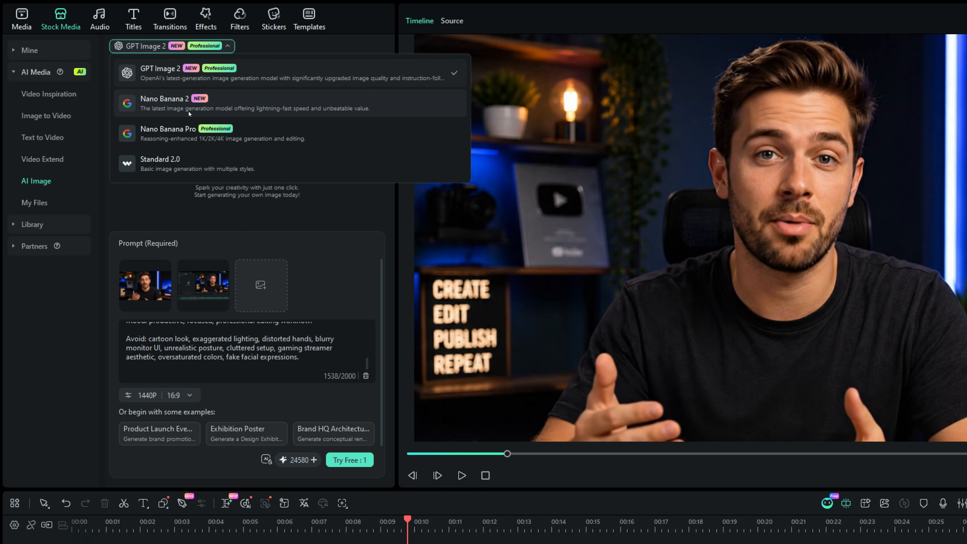
click(206, 135)
scroll(234, 378, up, 2)
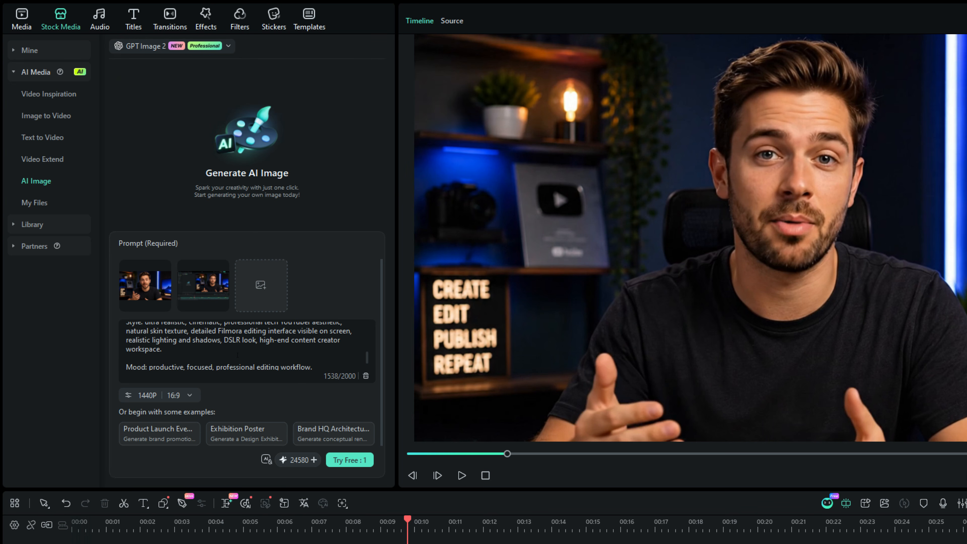
scroll(234, 343, up, 5)
click(350, 460)
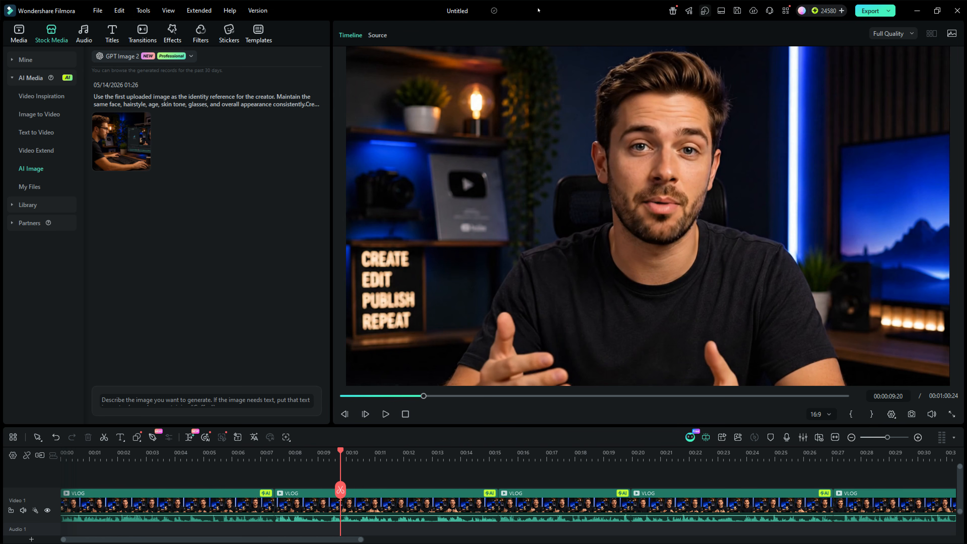
Save the generated creator image and locate it among the AI Media files
click(126, 146)
click(143, 164)
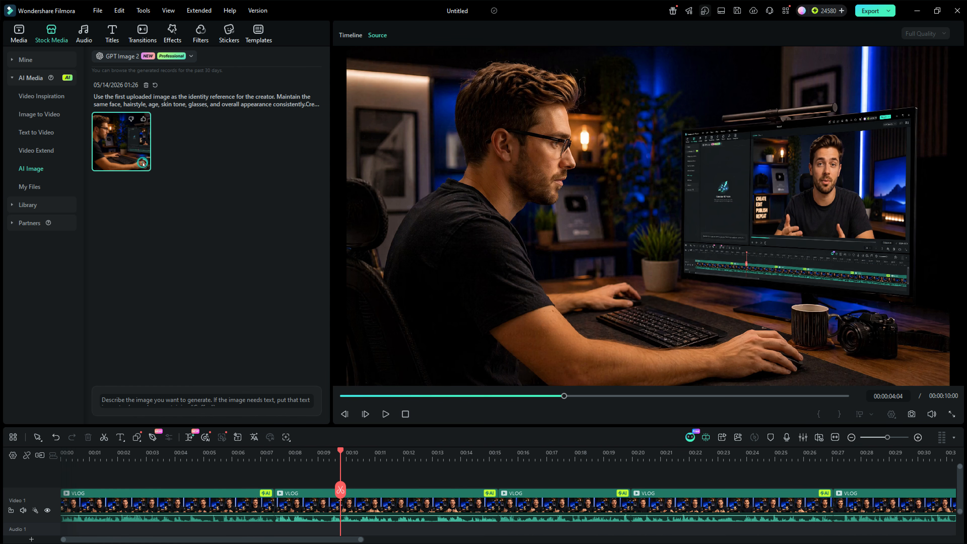
click(29, 187)
right_click(123, 106)
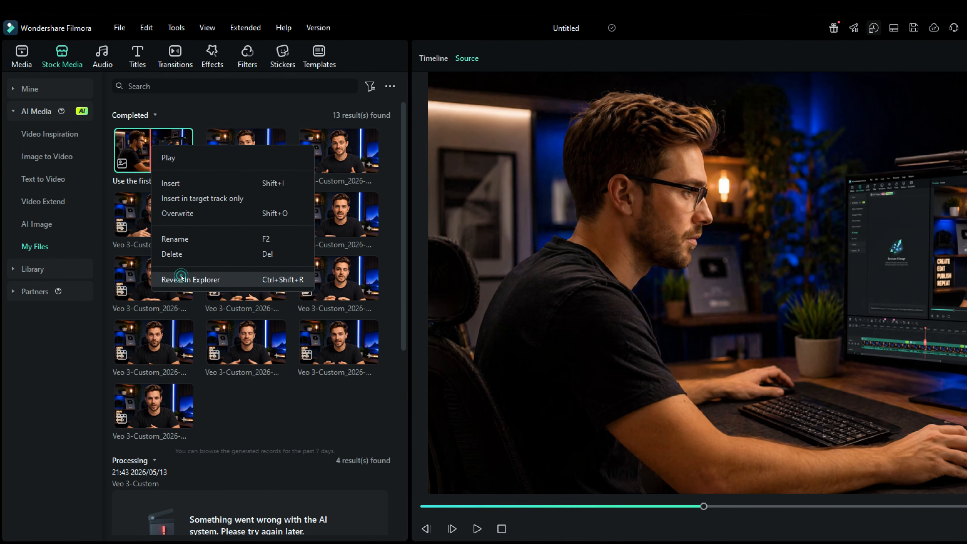
click(168, 252)
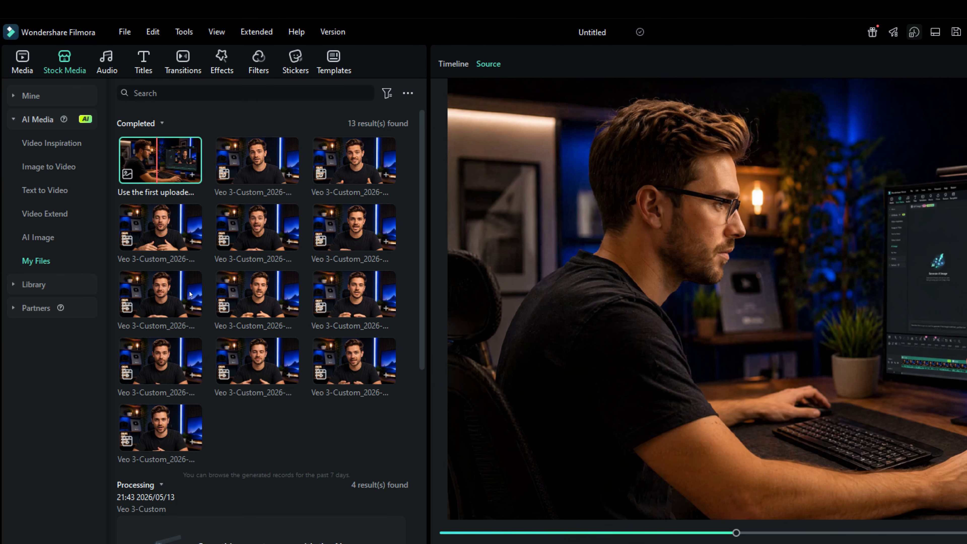
Open Image to Video and switch the generation model to Veo 3.1
click(53, 169)
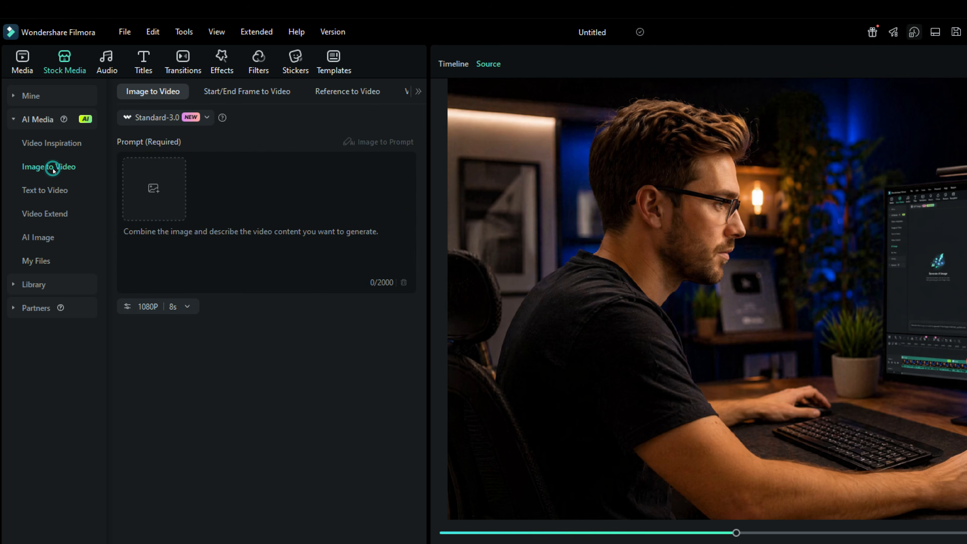
click(165, 119)
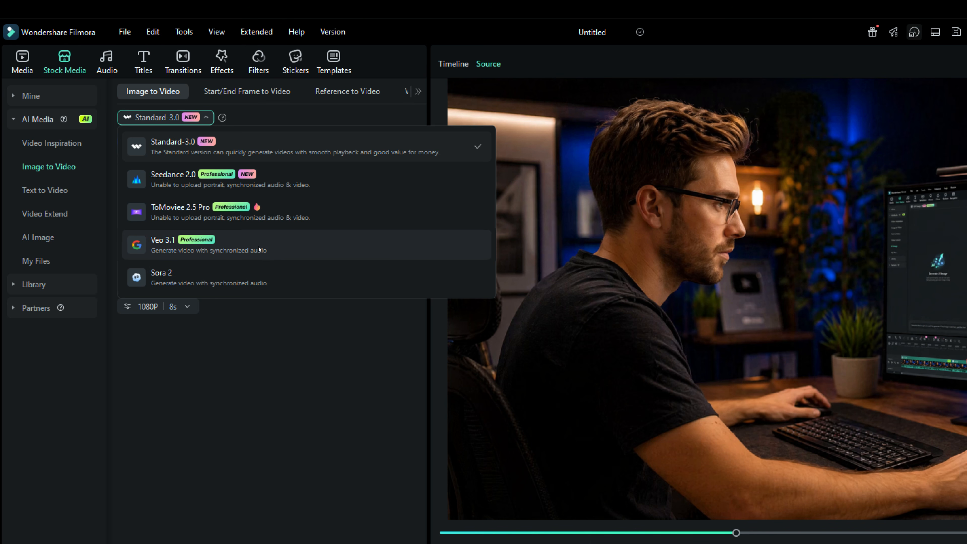
click(250, 241)
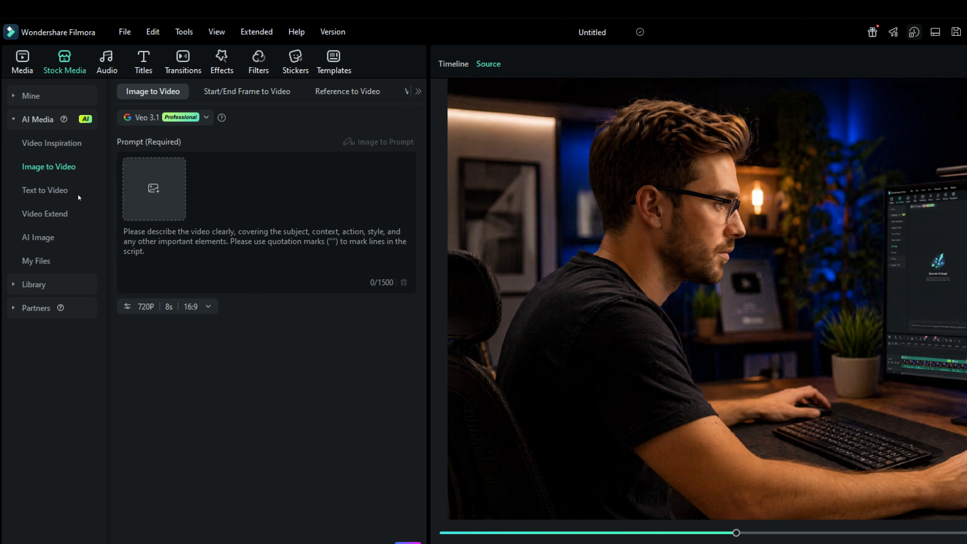
Load the generated image into Image to Video and set the output to 720P, 8s, 16:9
drag(2, 316, 148, 184)
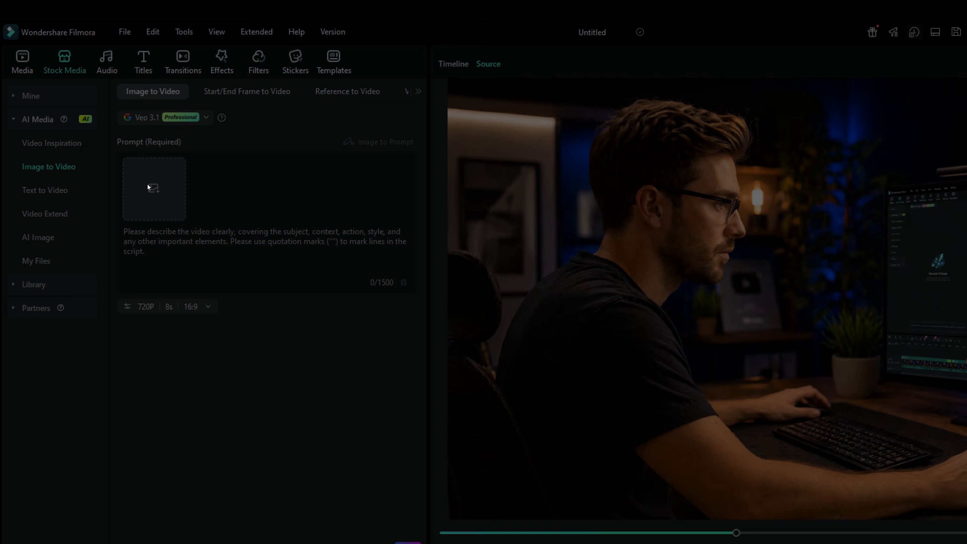
click(911, 532)
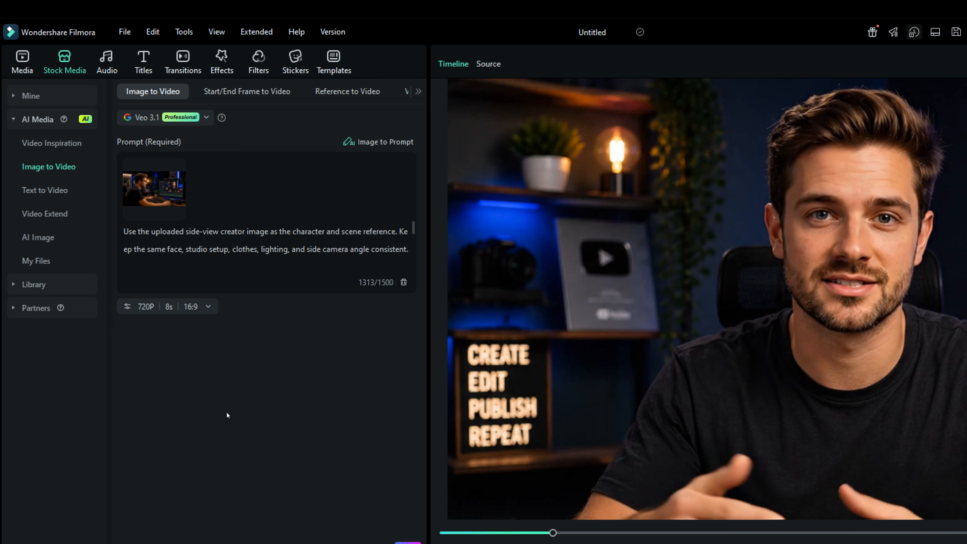
click(191, 306)
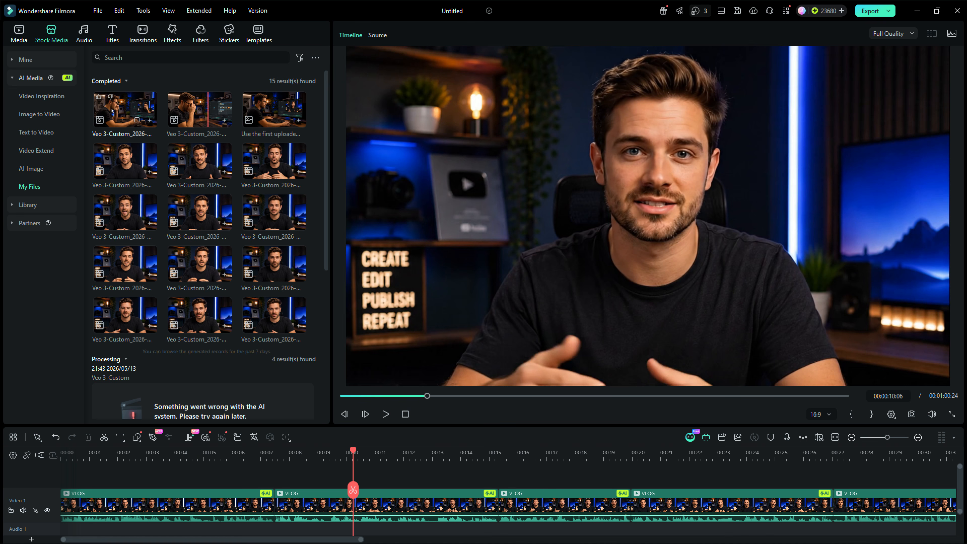
Add the generated Veo video to a track above the main clip at the timeline start
click(115, 108)
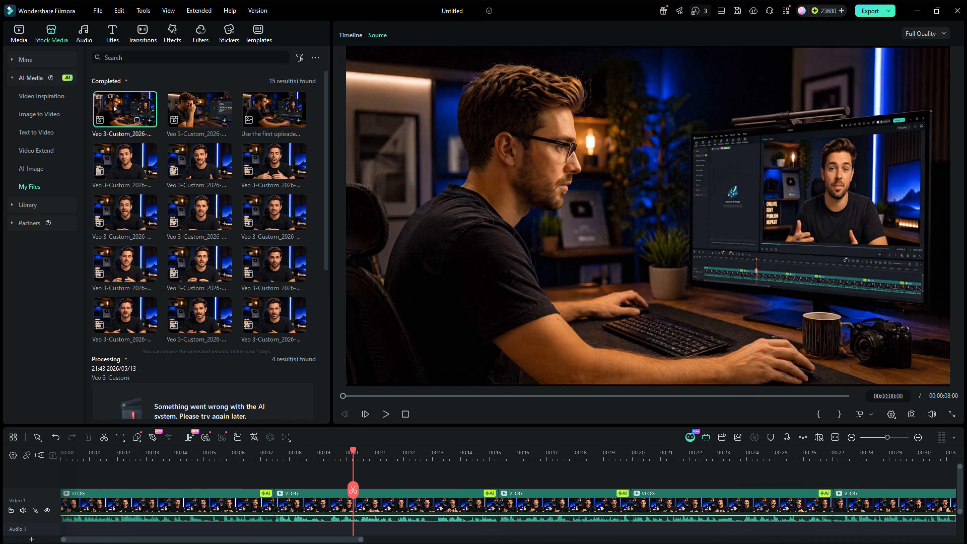
drag(114, 108, 274, 472)
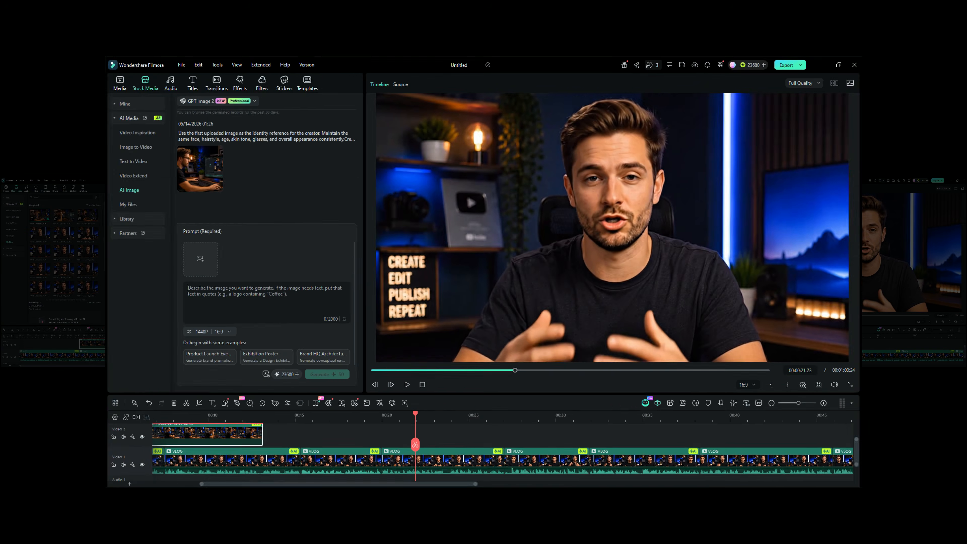
Add the video frame as reference, paste the VFX composition prompt, and generate a new AI image
drag(121, 141, 122, 255)
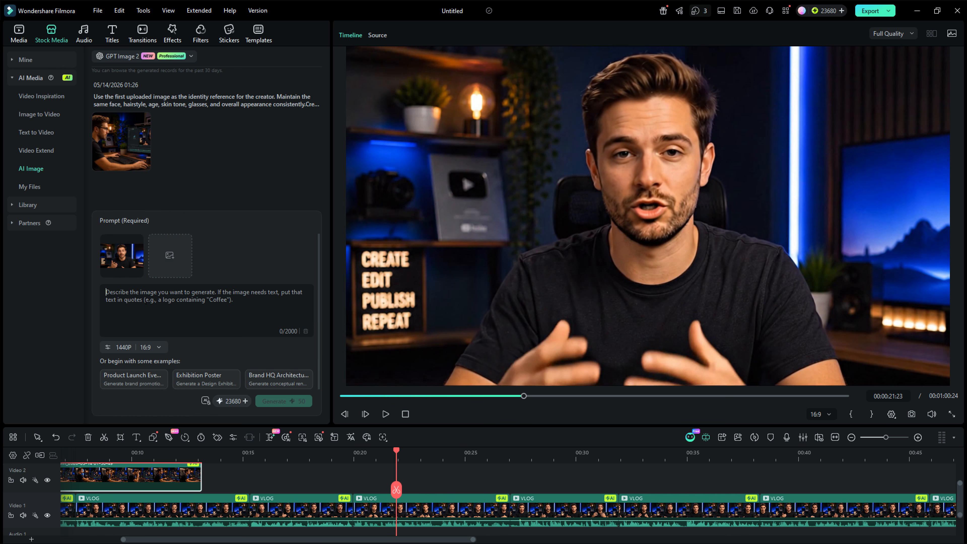
click(146, 301)
key(ctrl+v)
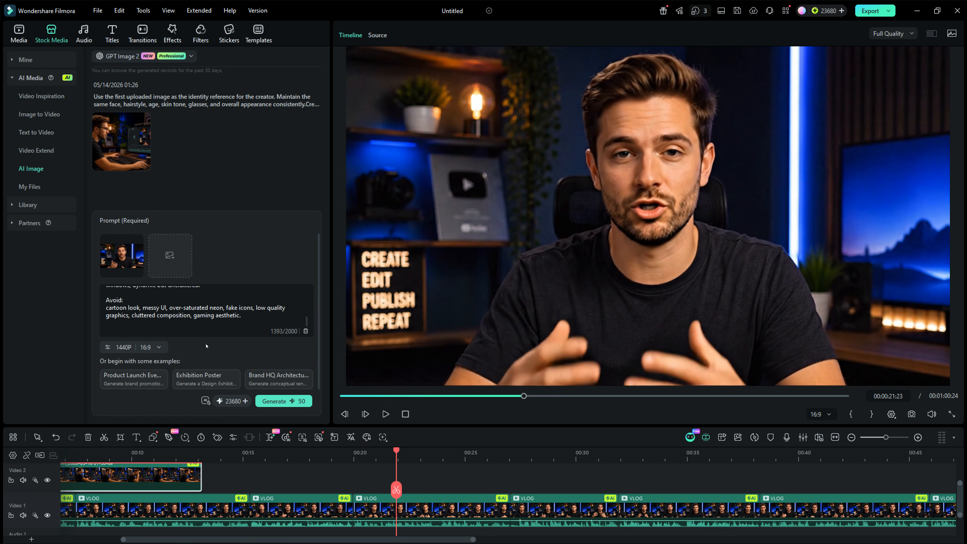
click(283, 400)
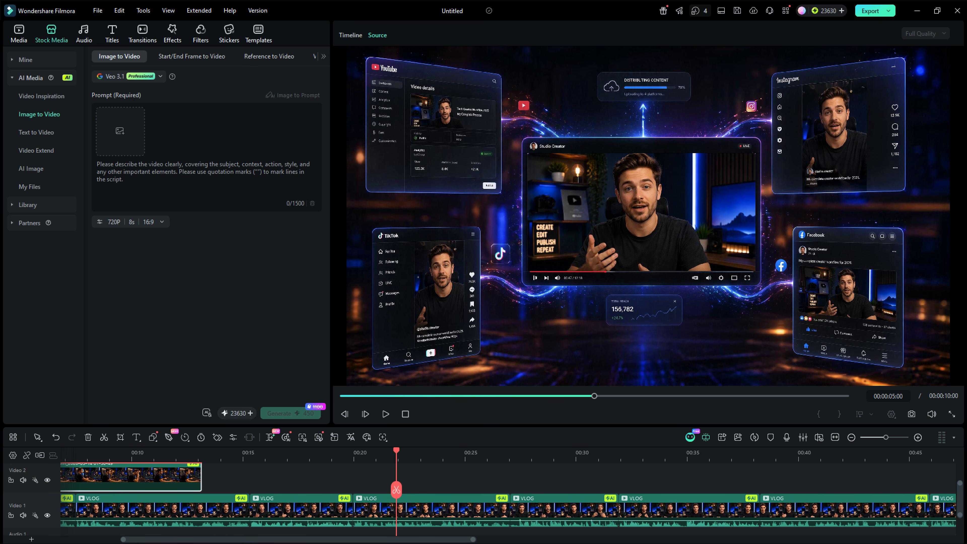
Place the generated VFX video on the second video track around 00:22 and play it back
drag(84, 186, 119, 130)
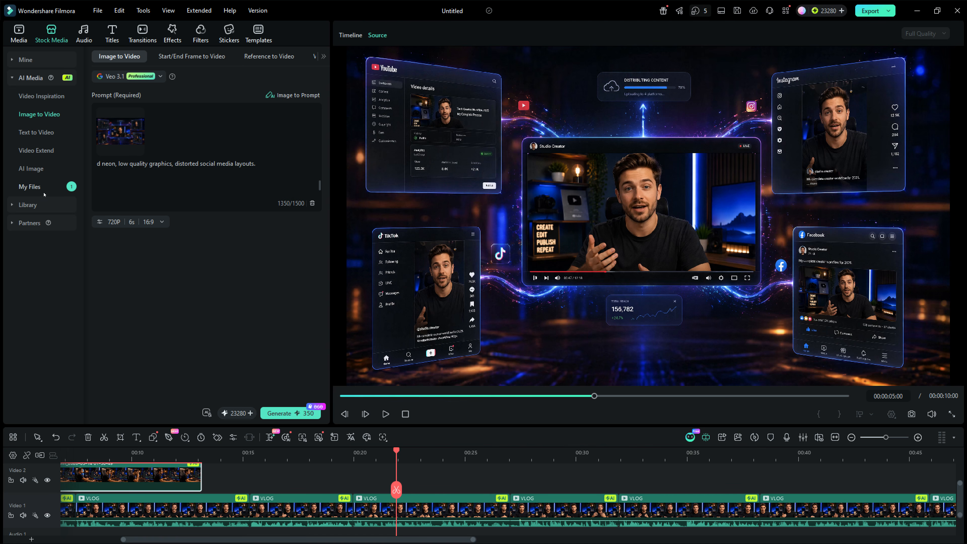
click(33, 186)
click(111, 98)
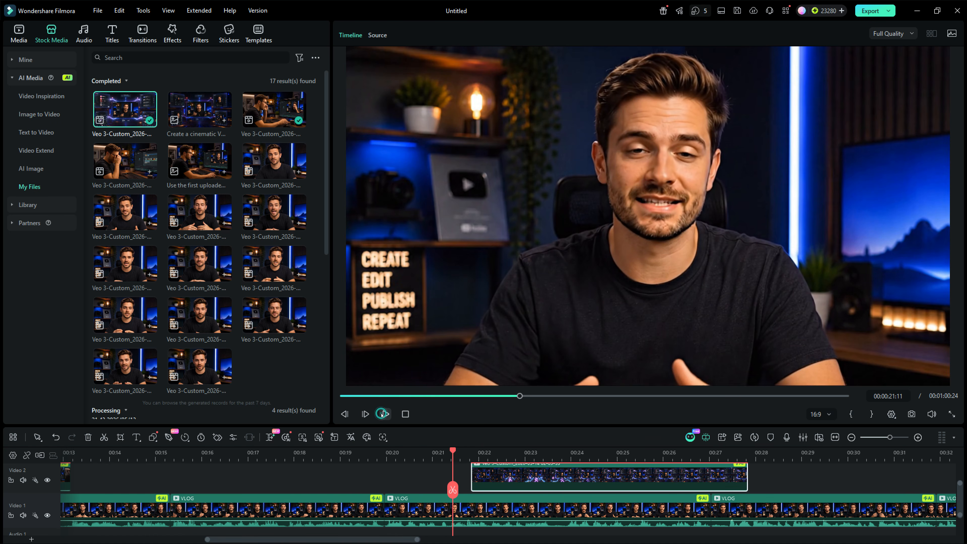
click(385, 414)
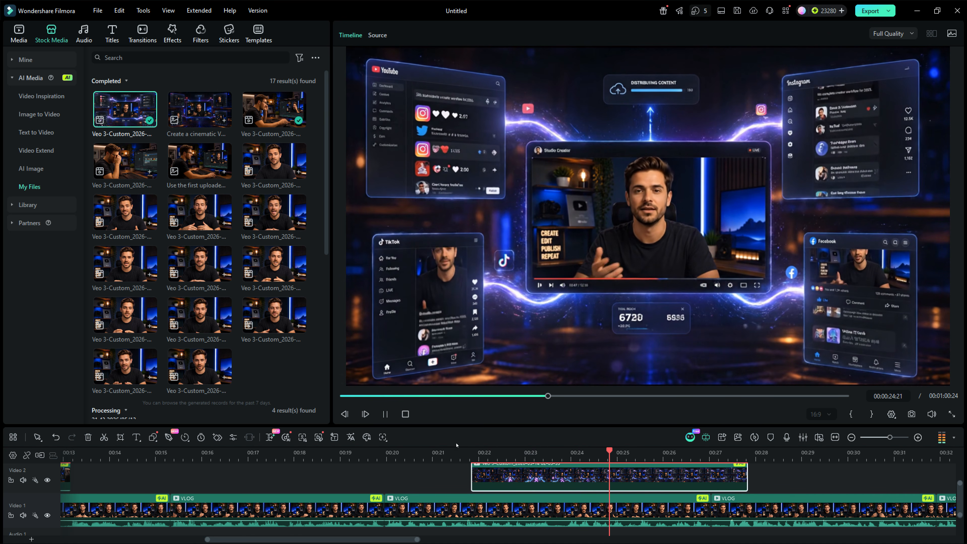
Generate background music for the timeline with Smart BGM Generation 2.0
drag(461, 453, 440, 456)
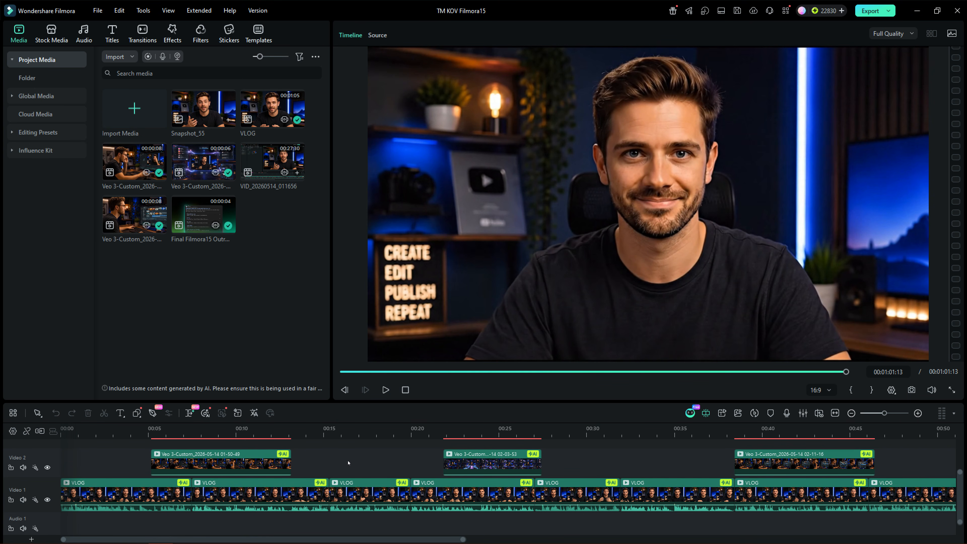
click(79, 37)
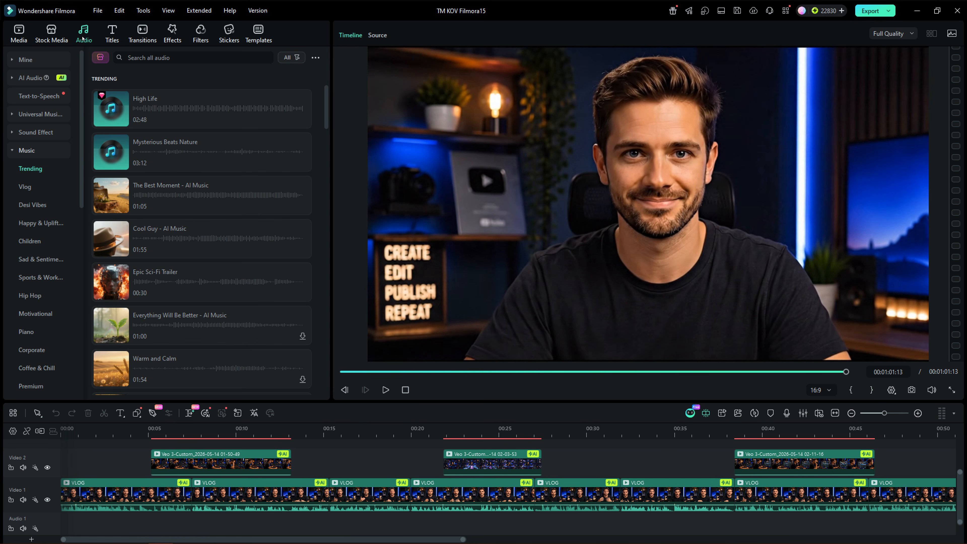
click(27, 78)
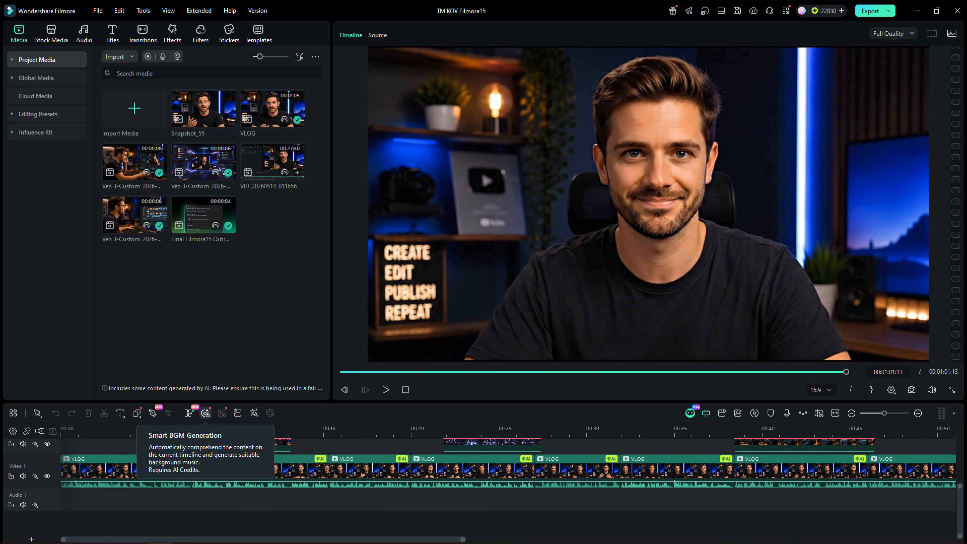
click(205, 413)
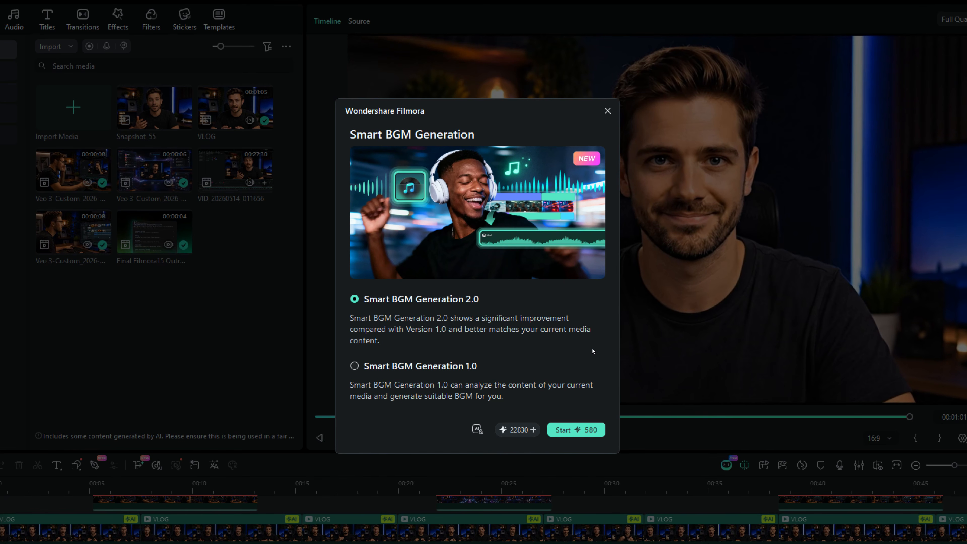
click(578, 430)
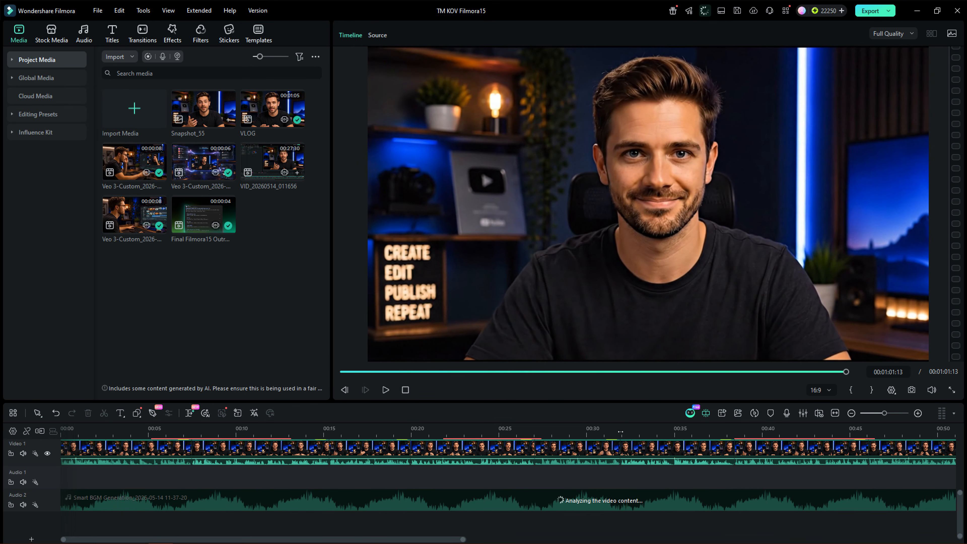
Review the timeline with the generated background music track
scroll(620, 432, down, 3)
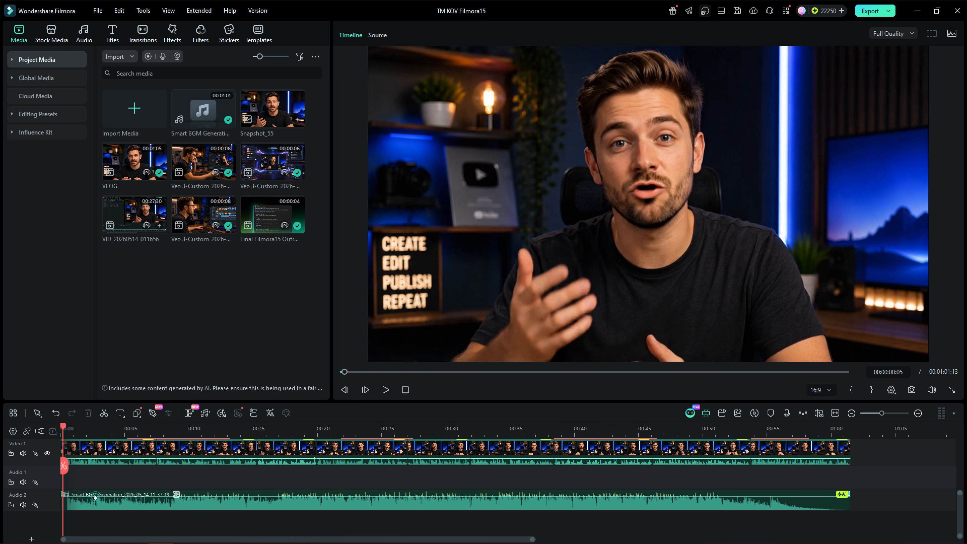
drag(95, 497, 96, 501)
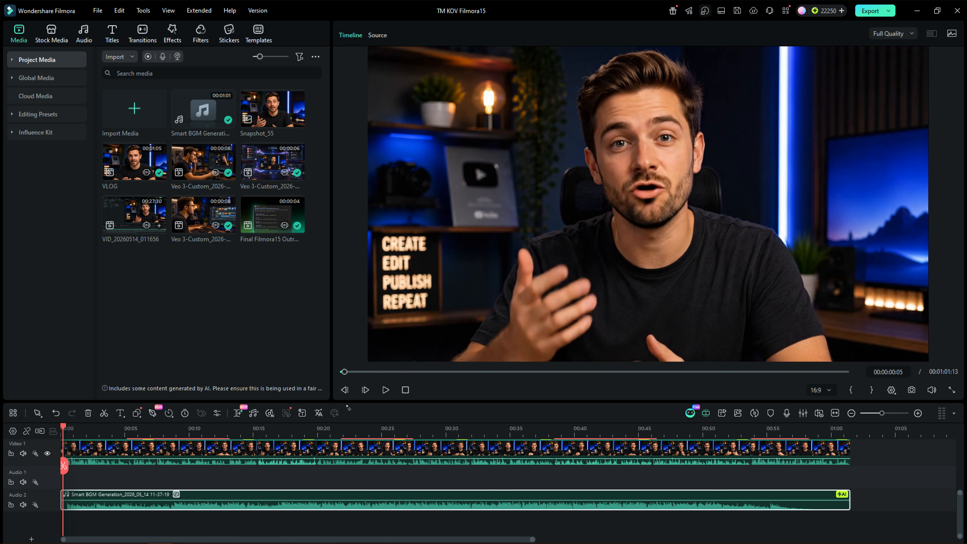
click(385, 389)
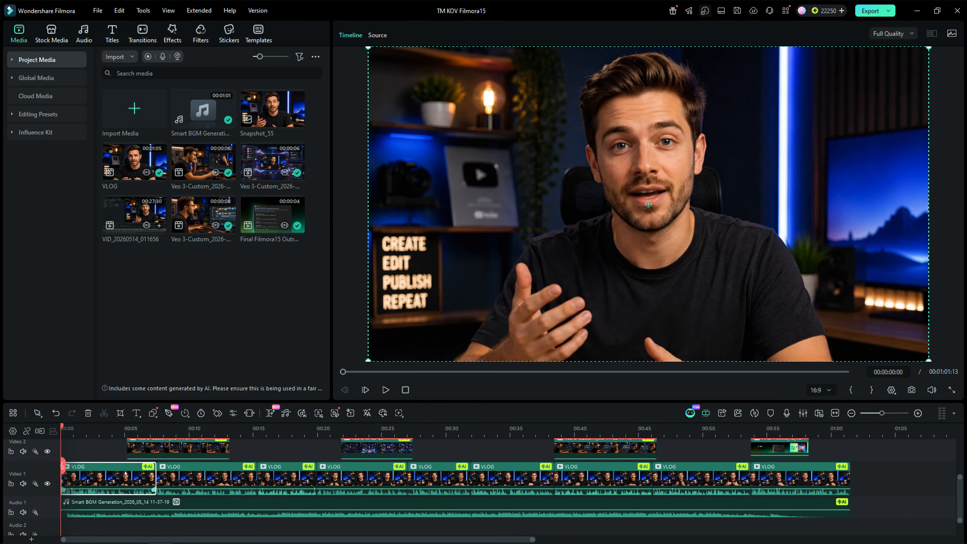
Open the first VLOG clip's audio settings and enable AI Voice Enhancer in Enhanced Mode with Voice Clarity on
double_click(125, 471)
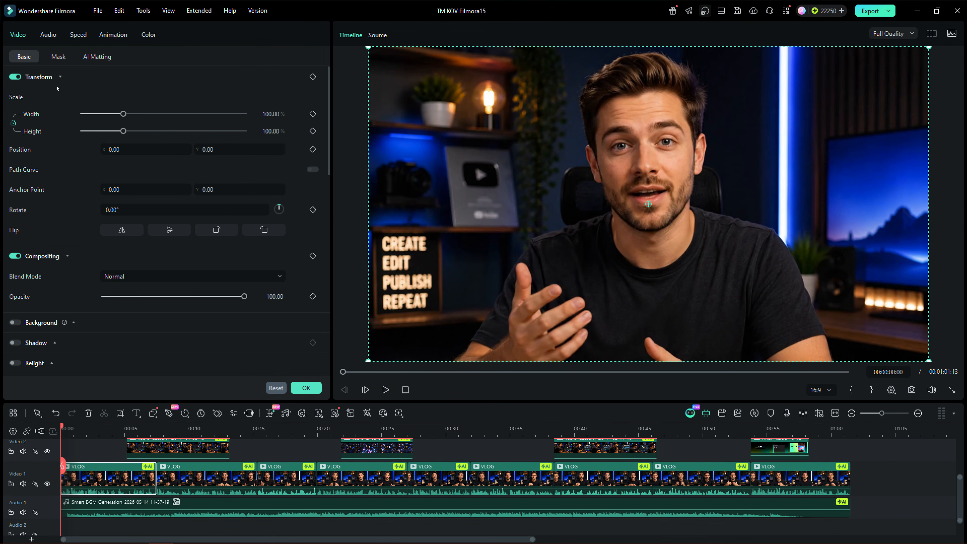
click(50, 34)
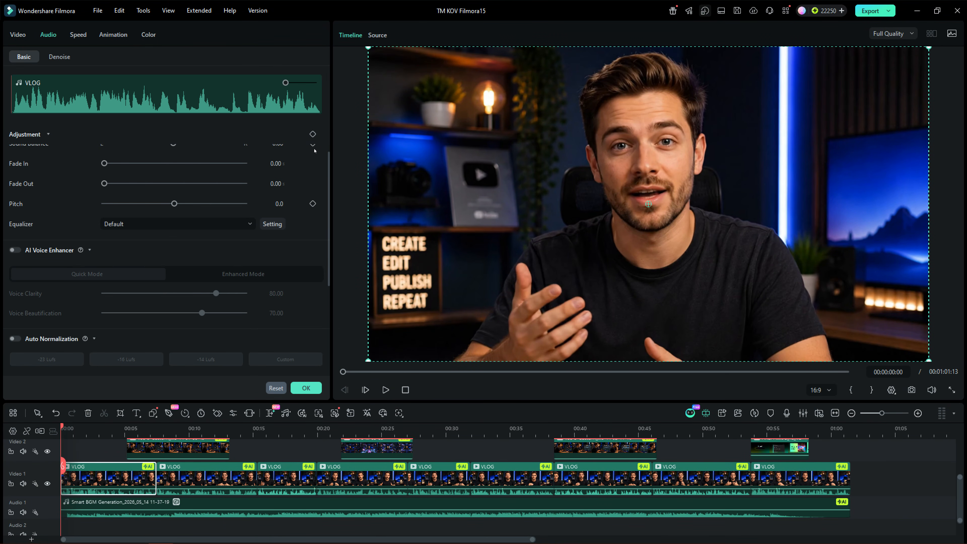
scroll(320, 202, down, 3)
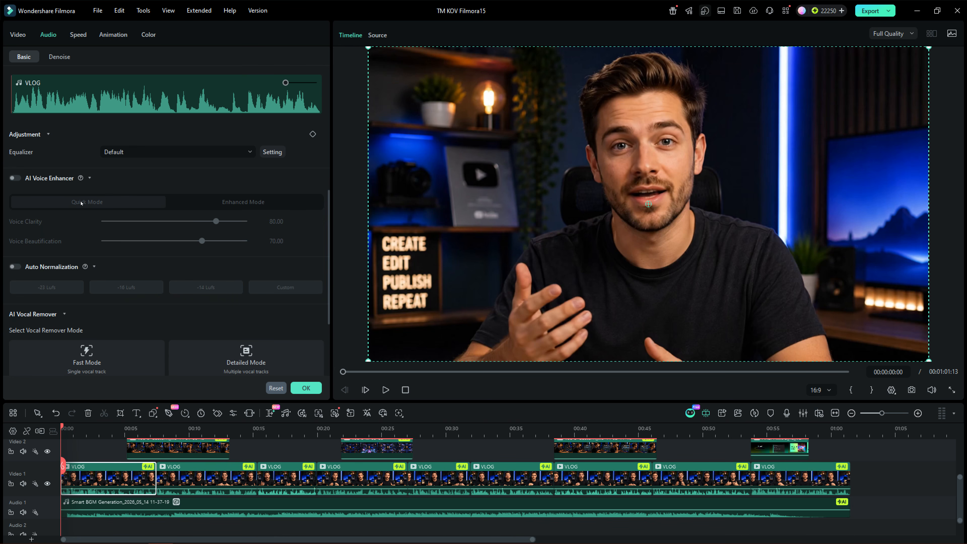
click(16, 178)
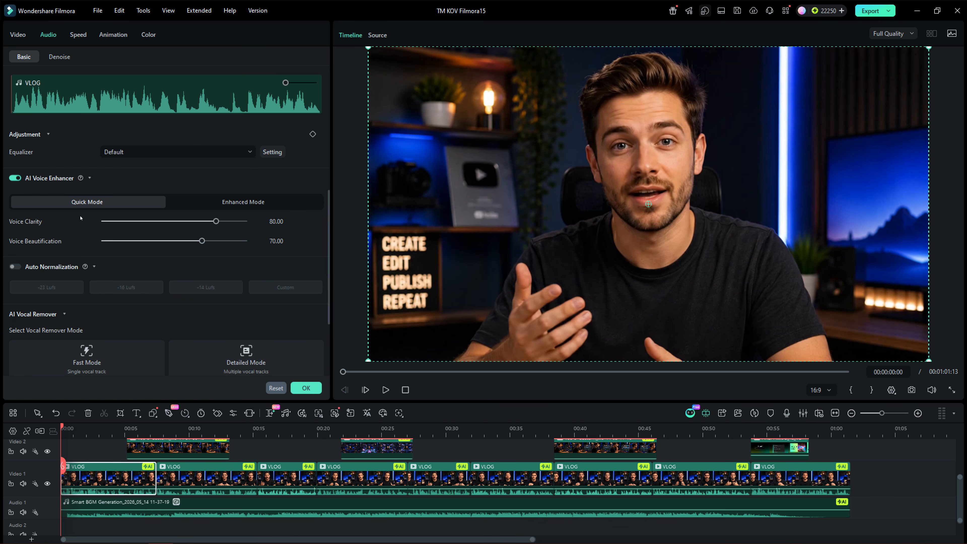
click(247, 204)
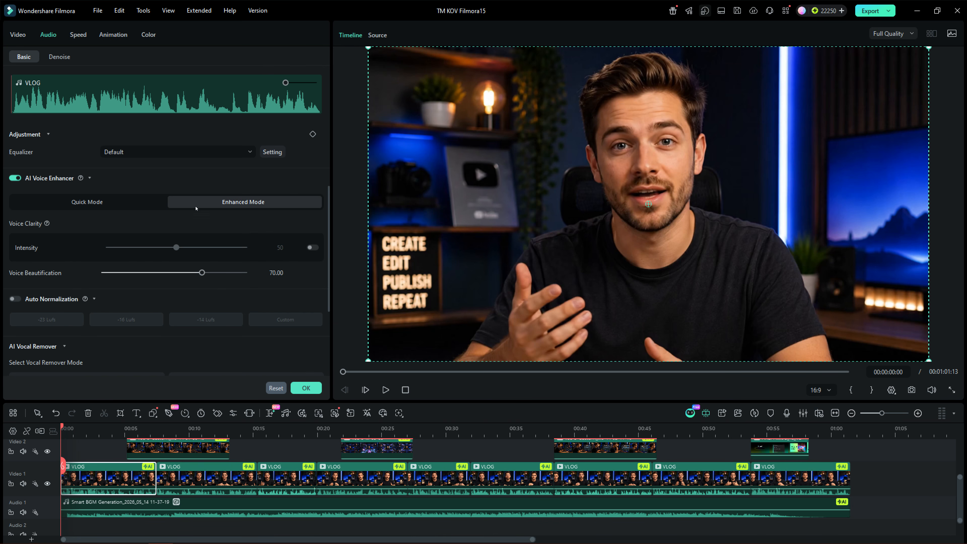
click(312, 247)
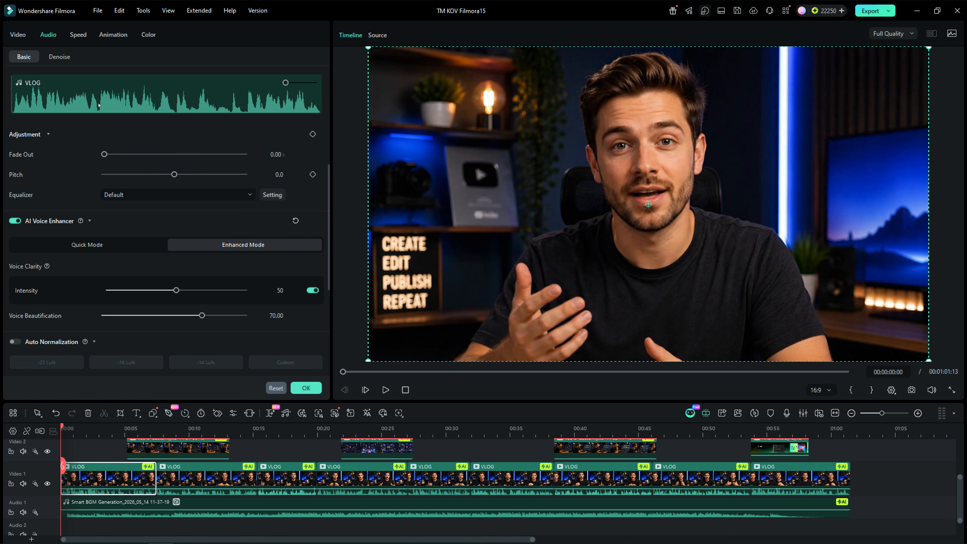
Enable AI Denoise (High Quality) on the clip and set its intensity to about 20 while previewing
click(55, 57)
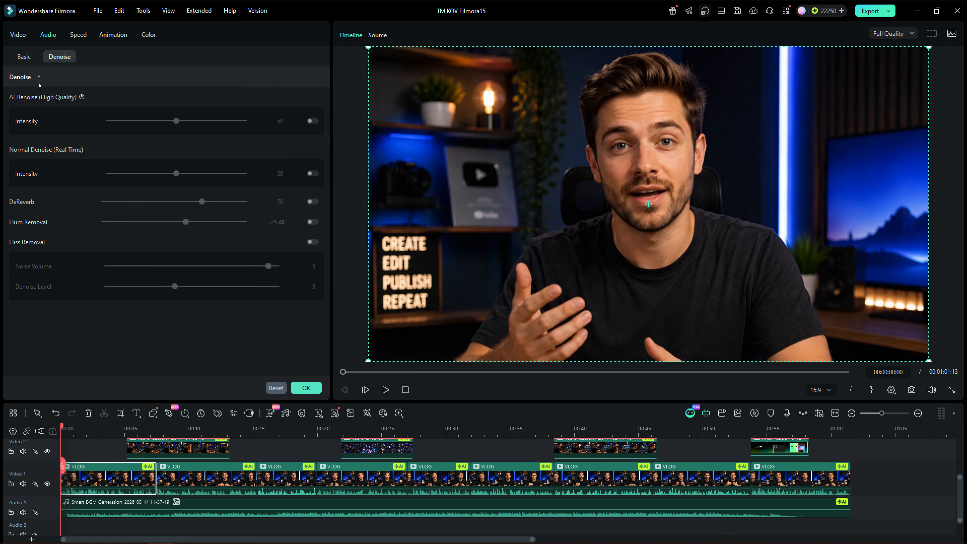
click(314, 122)
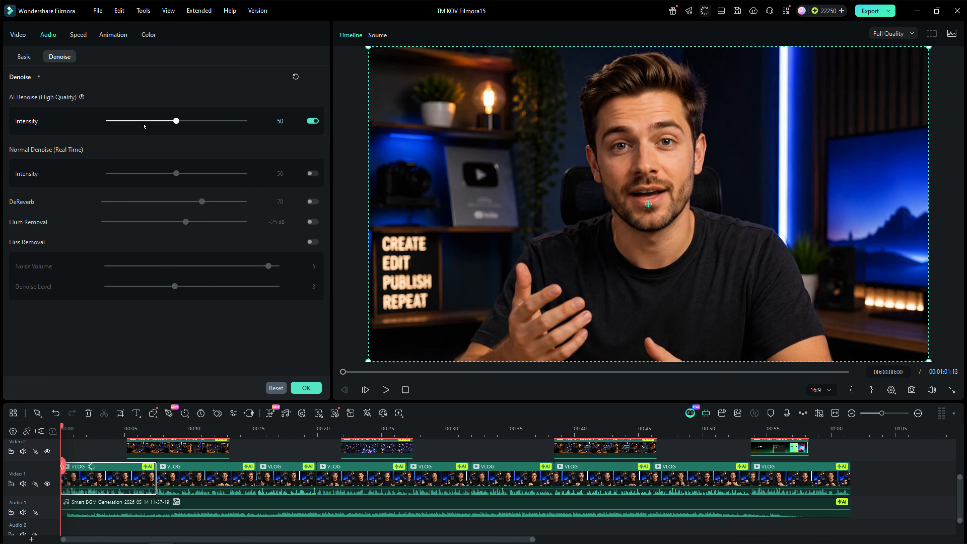
click(129, 121)
drag(121, 123, 124, 123)
click(385, 390)
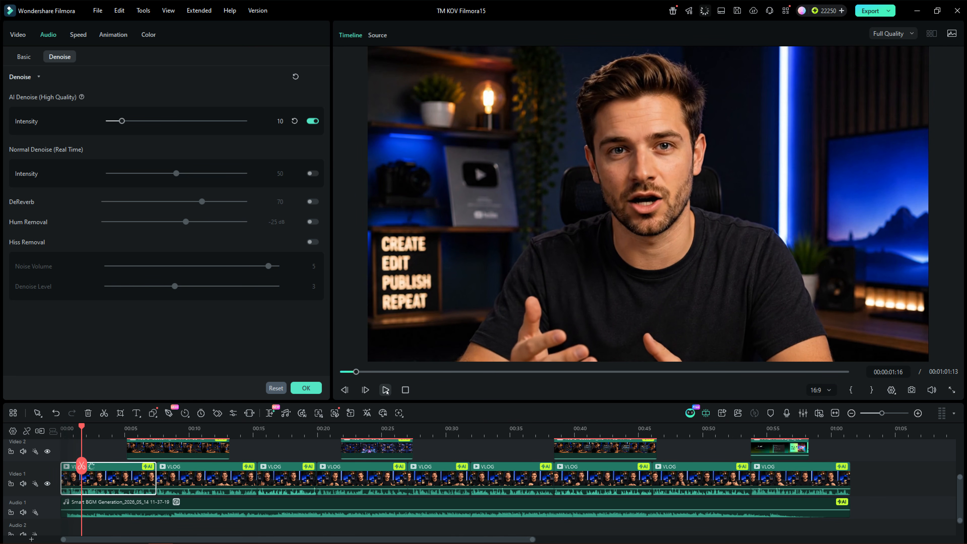
click(131, 121)
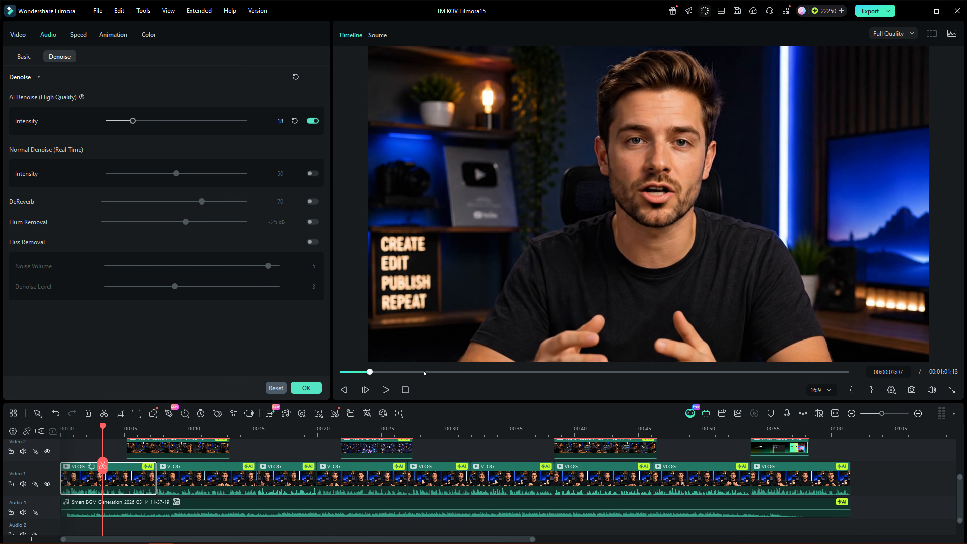
click(508, 458)
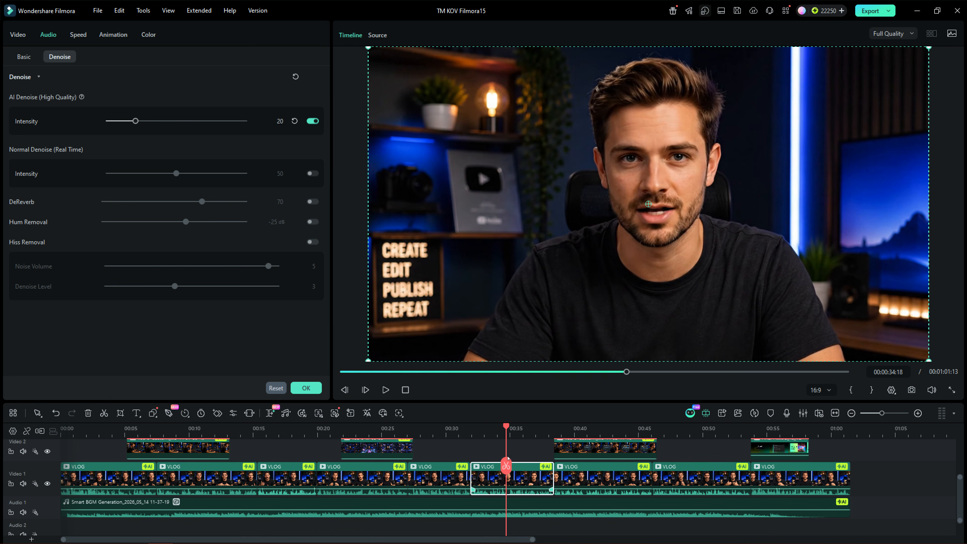
Run AI Video Enhancer on the selected clip using the Topaz Starlight model
click(17, 34)
scroll(328, 149, down, 7)
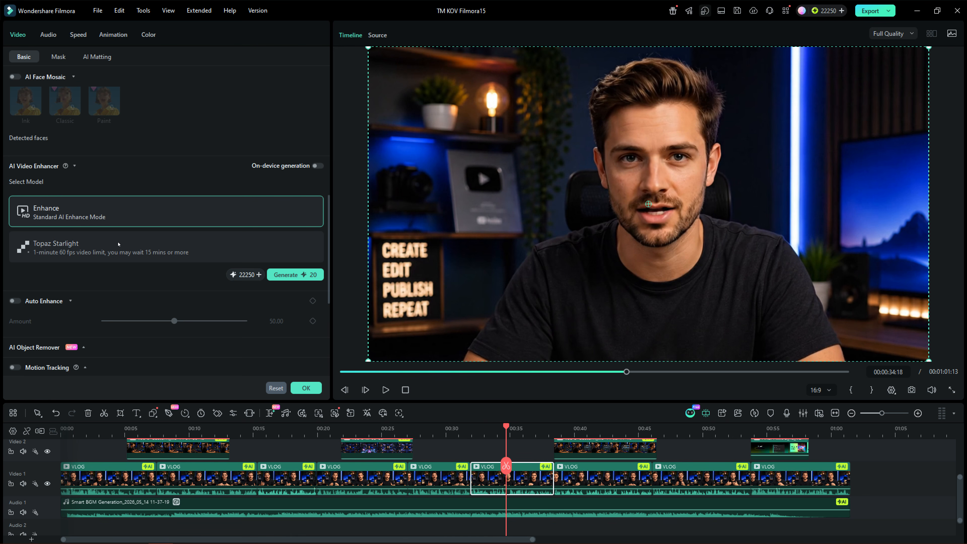
click(131, 247)
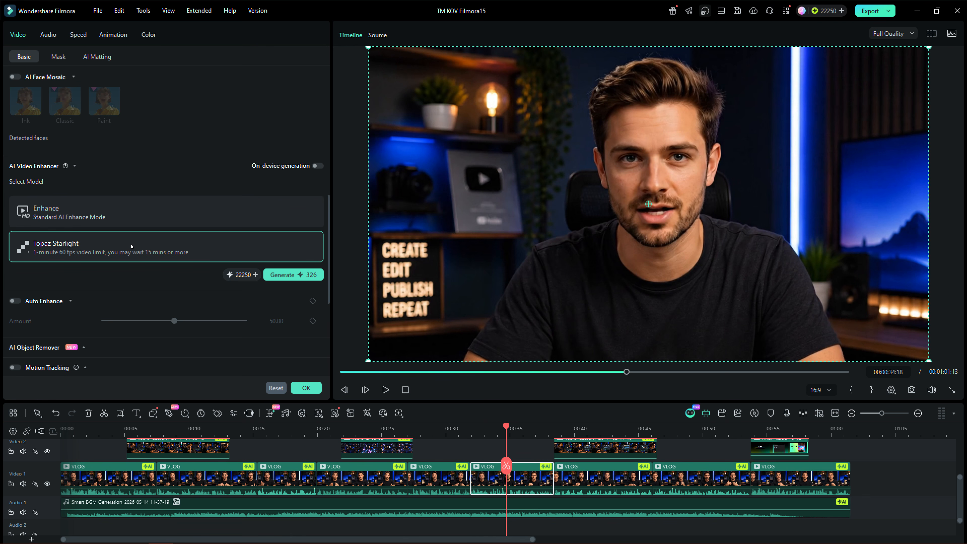
click(288, 276)
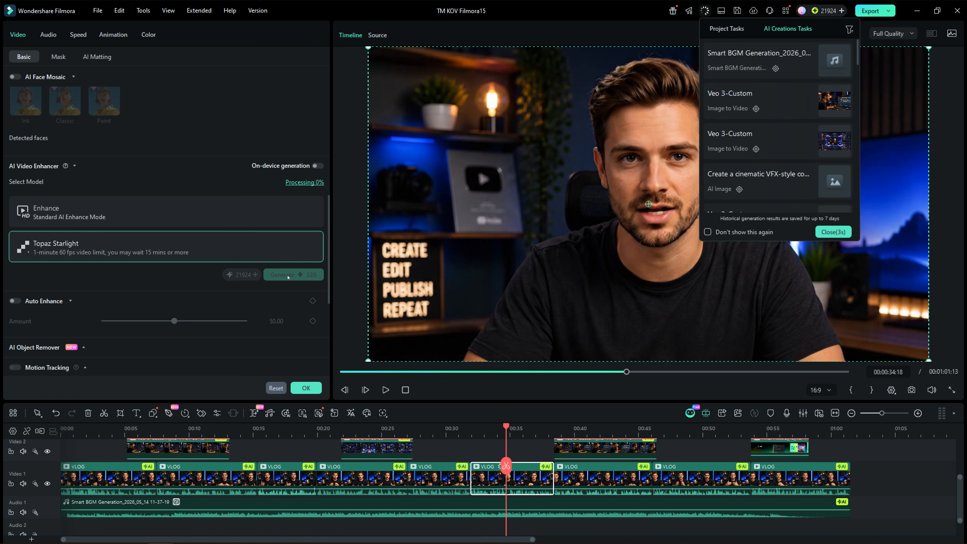
Play and scrub through the timeline to preview the enhanced clip
click(384, 389)
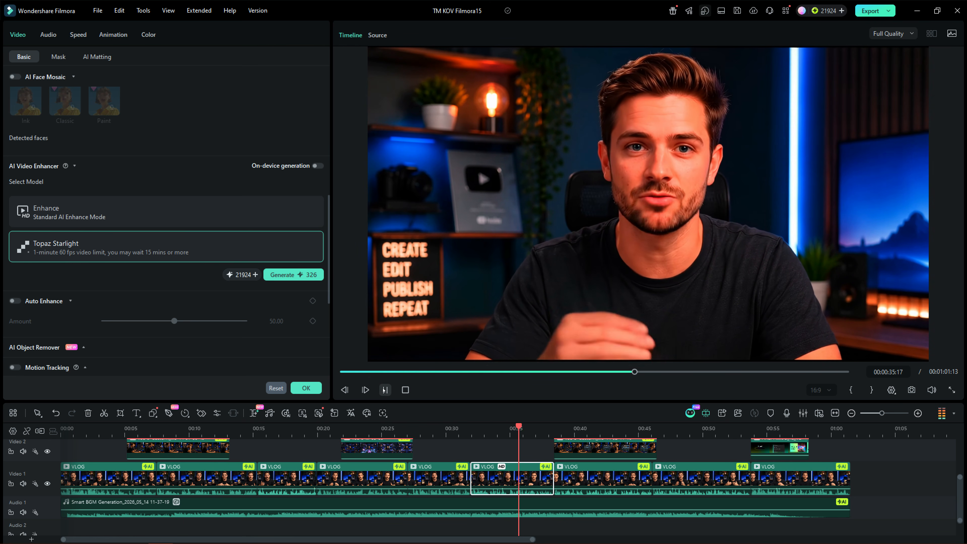
click(383, 389)
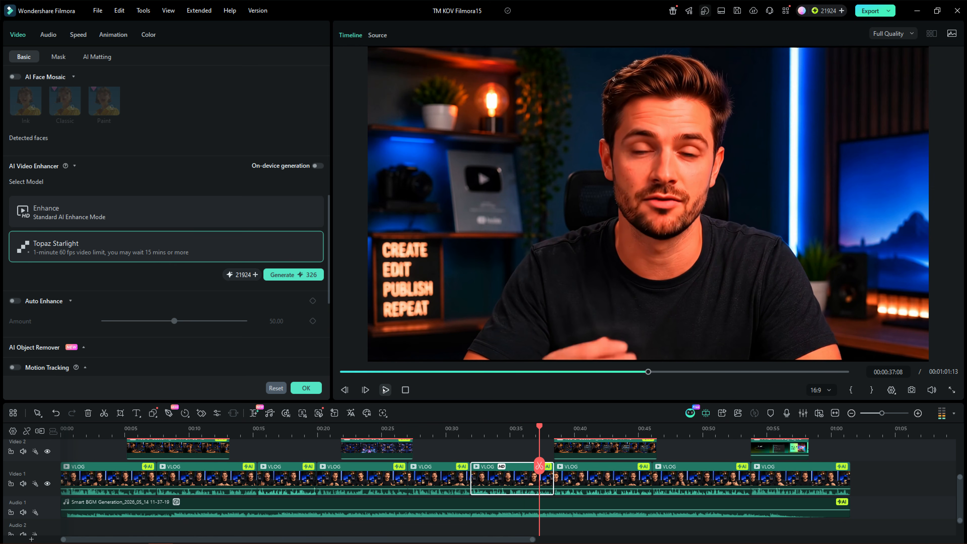
click(522, 427)
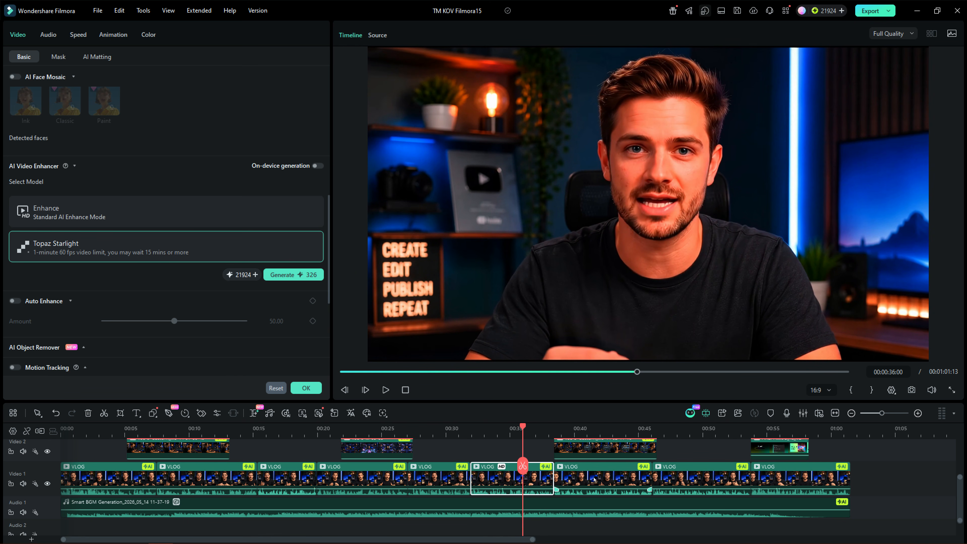
click(602, 426)
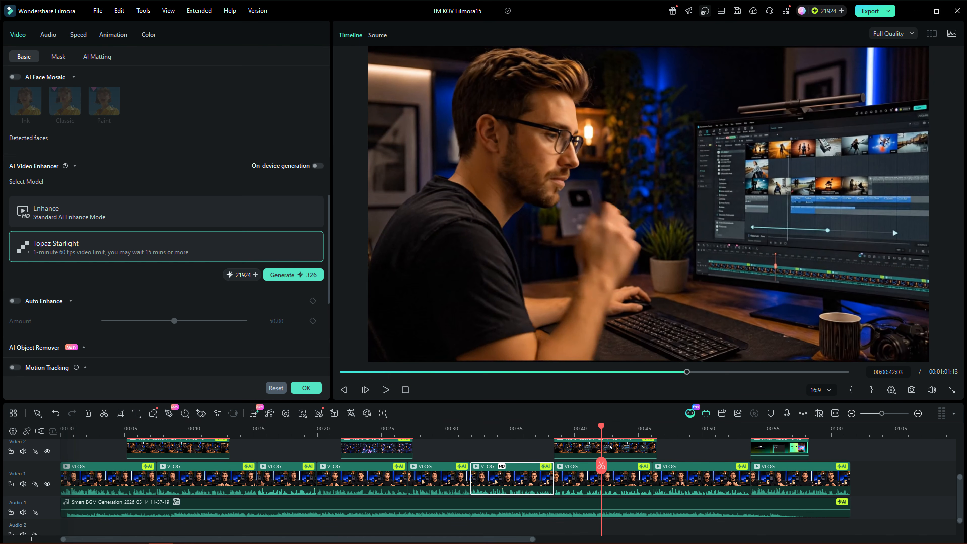
Enable AI Color Palette on the clip, choose a reference frame from the timeline, generate the match and save and apply it
click(520, 481)
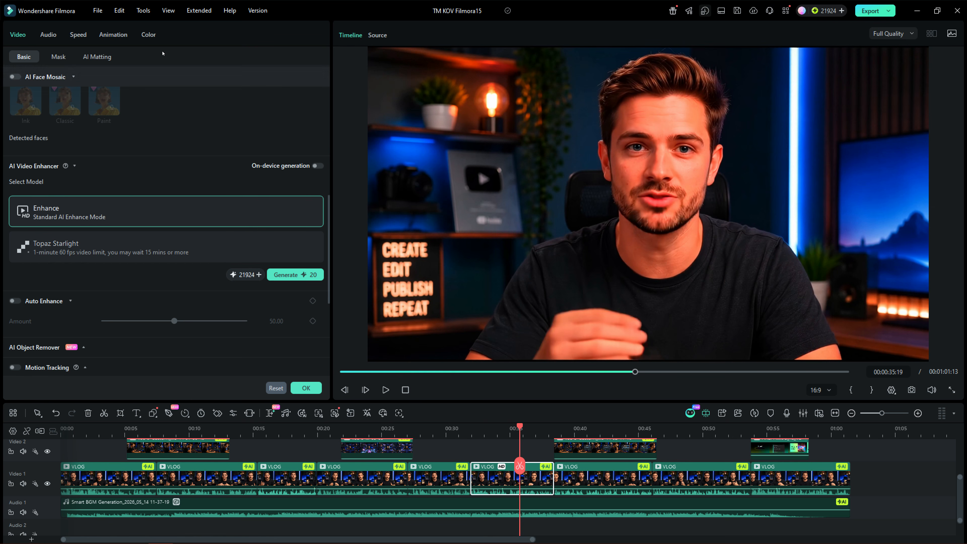
click(153, 37)
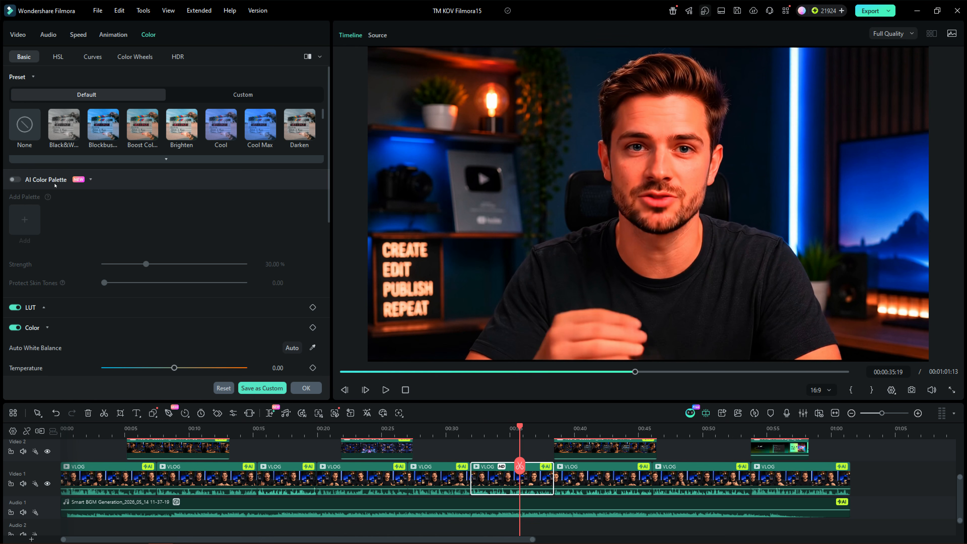
click(15, 179)
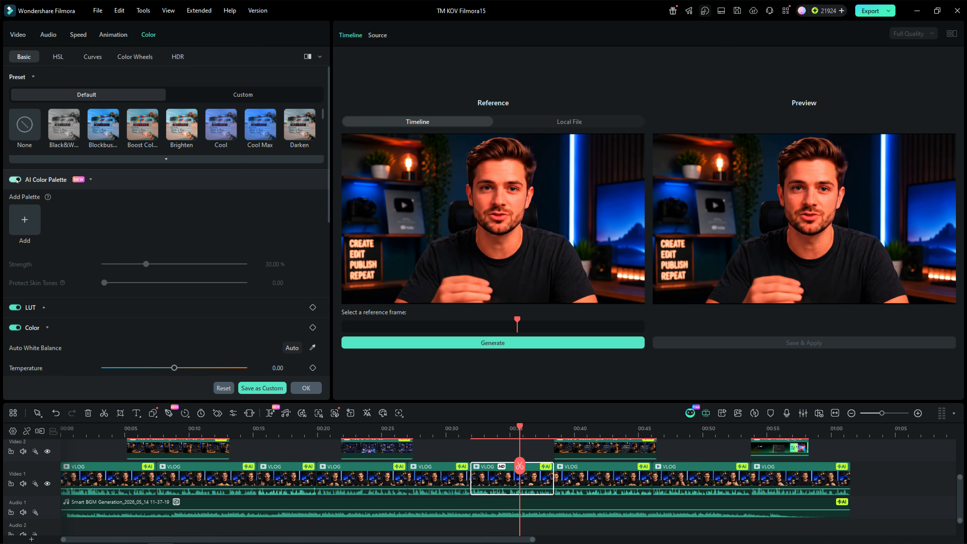
drag(491, 319, 436, 316)
click(514, 342)
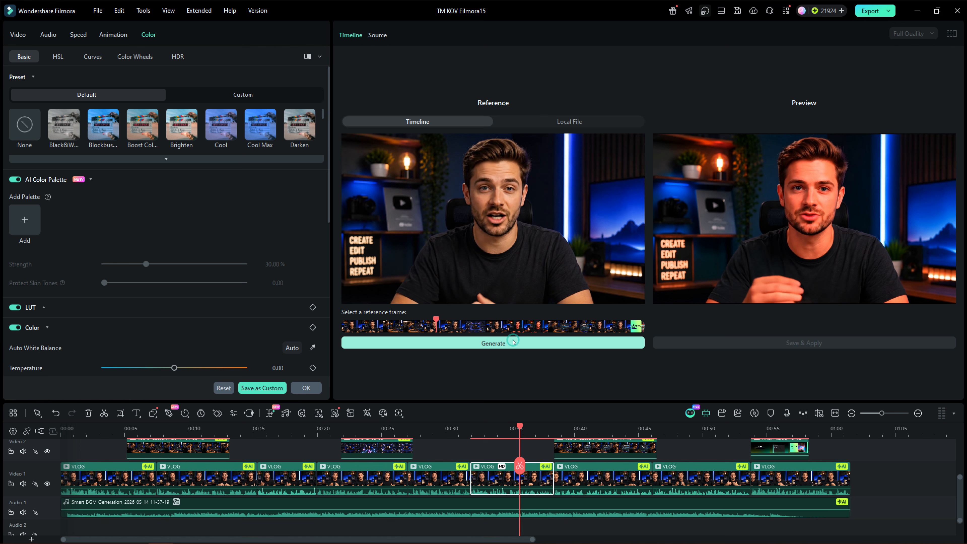
click(760, 344)
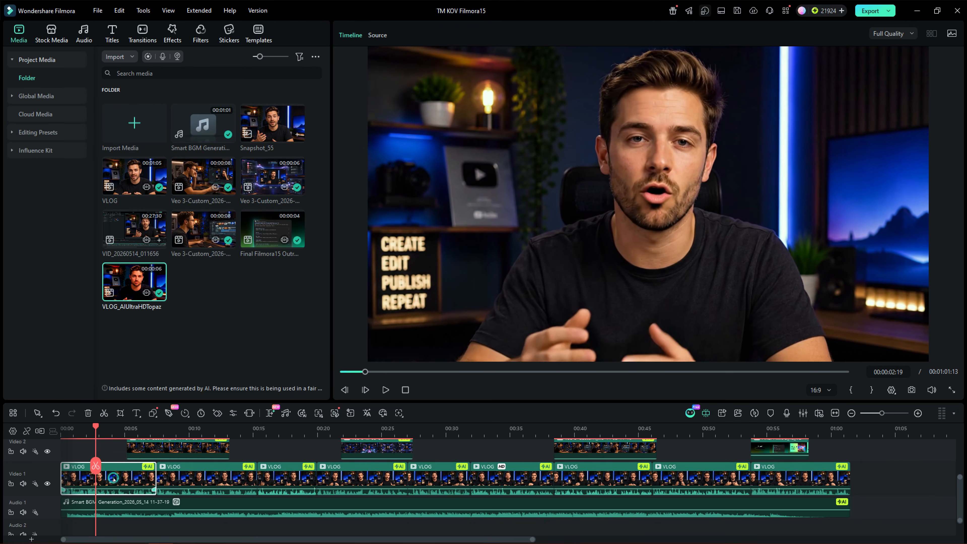
Generate Dynamic Captions for the entire timeline sequence with AI Captions
click(112, 33)
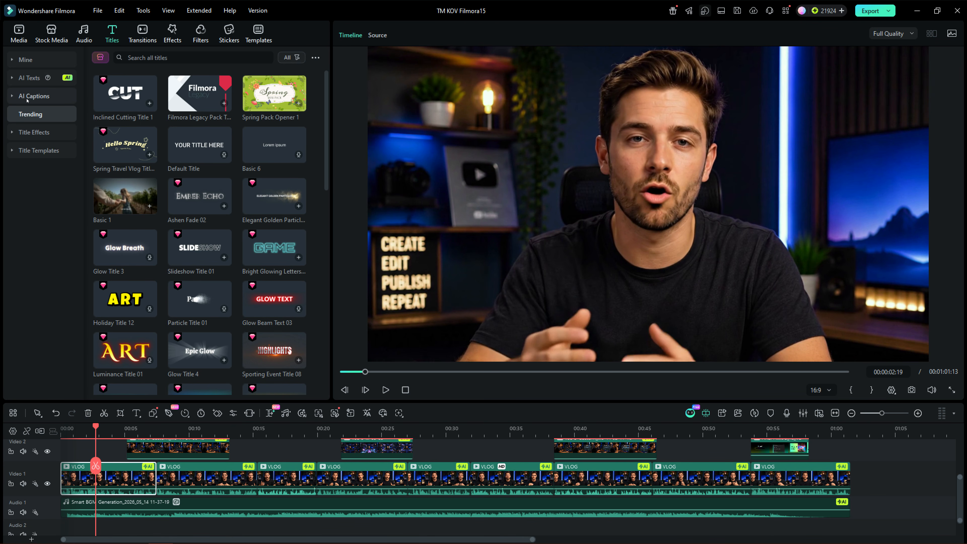
click(11, 96)
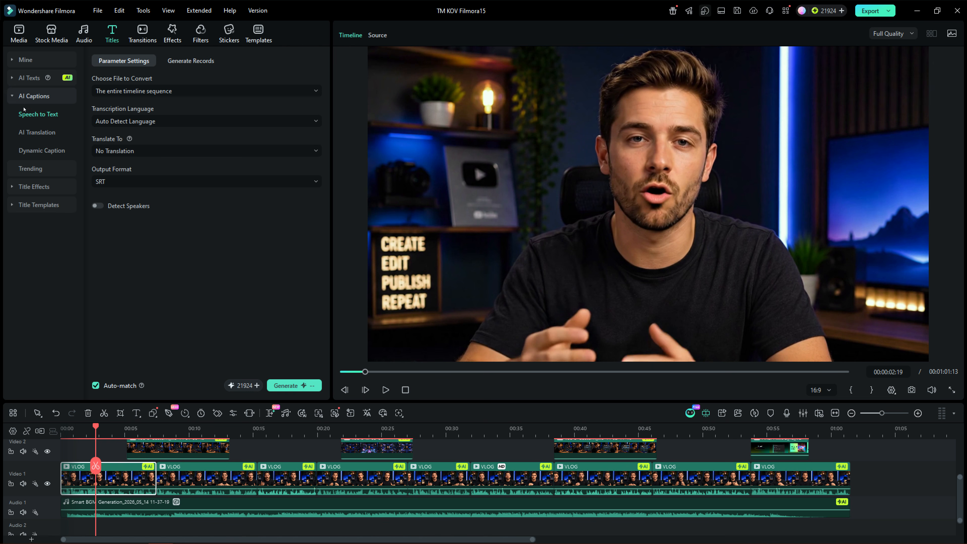
click(37, 152)
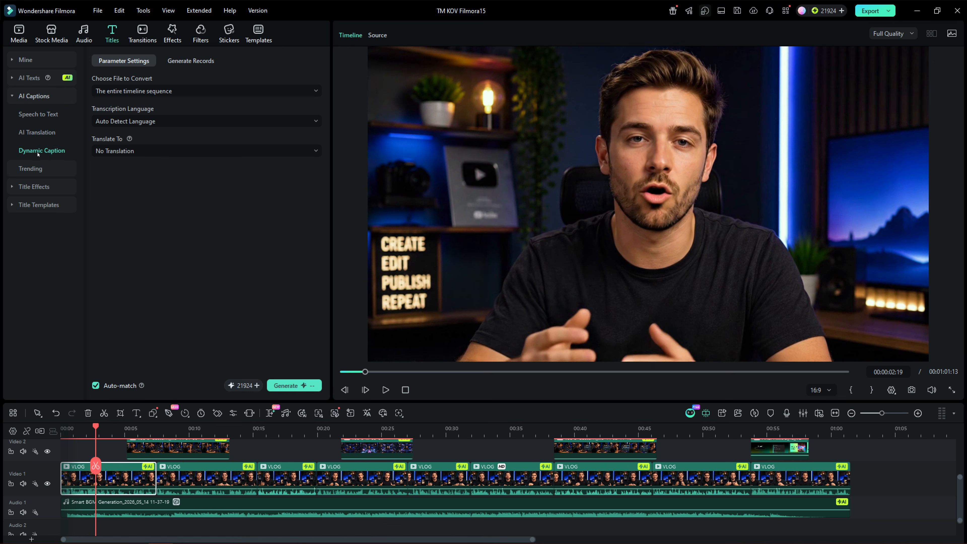
click(285, 385)
Play and scrub the captioned timeline, then open the program's version information
click(385, 389)
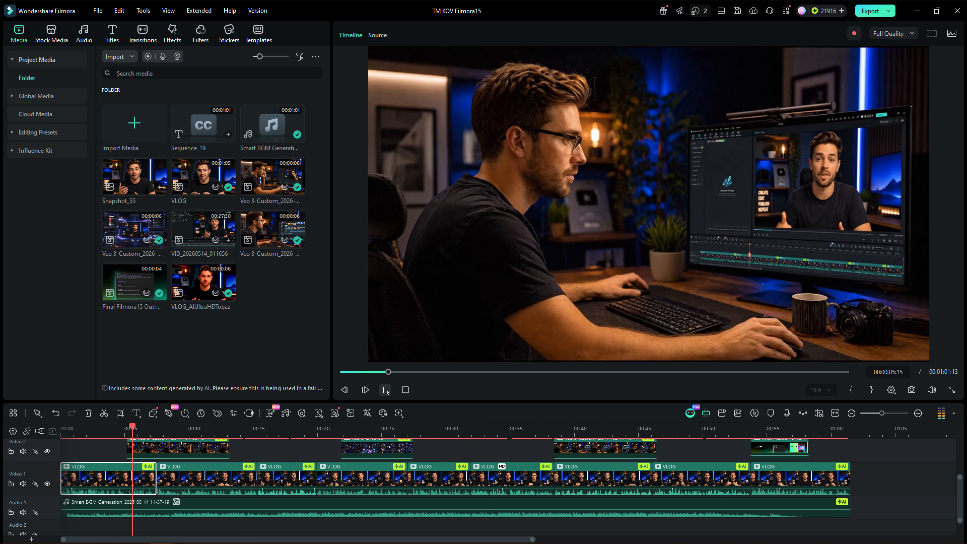
click(434, 428)
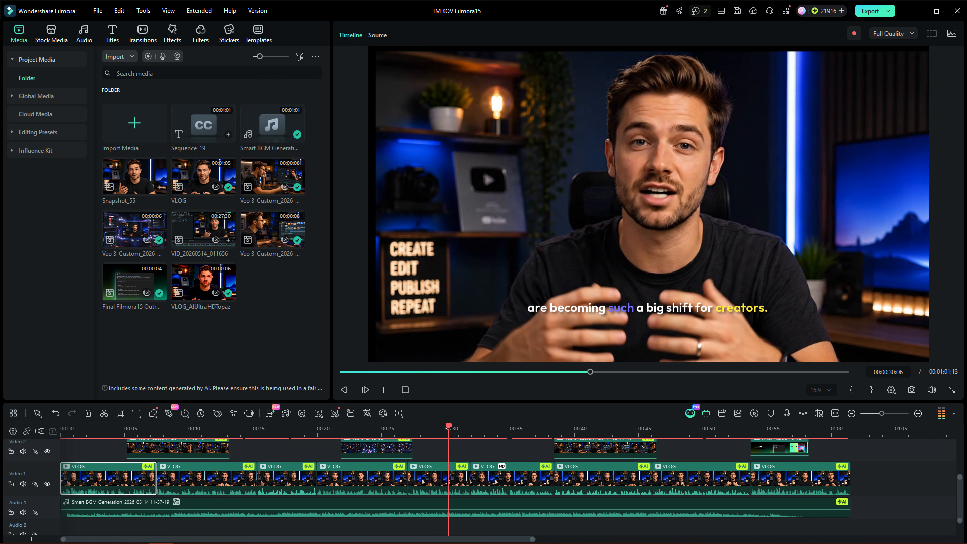
click(385, 390)
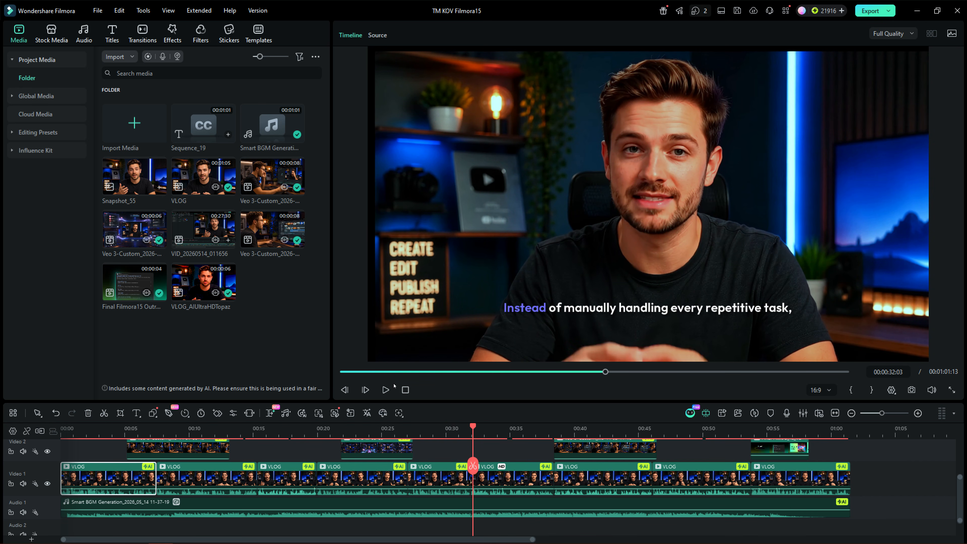
click(683, 428)
click(740, 428)
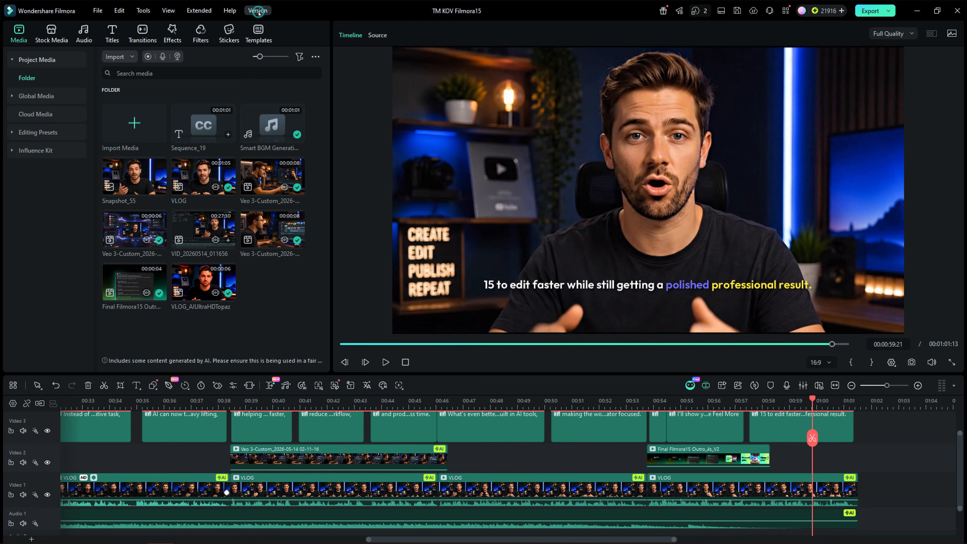
click(258, 14)
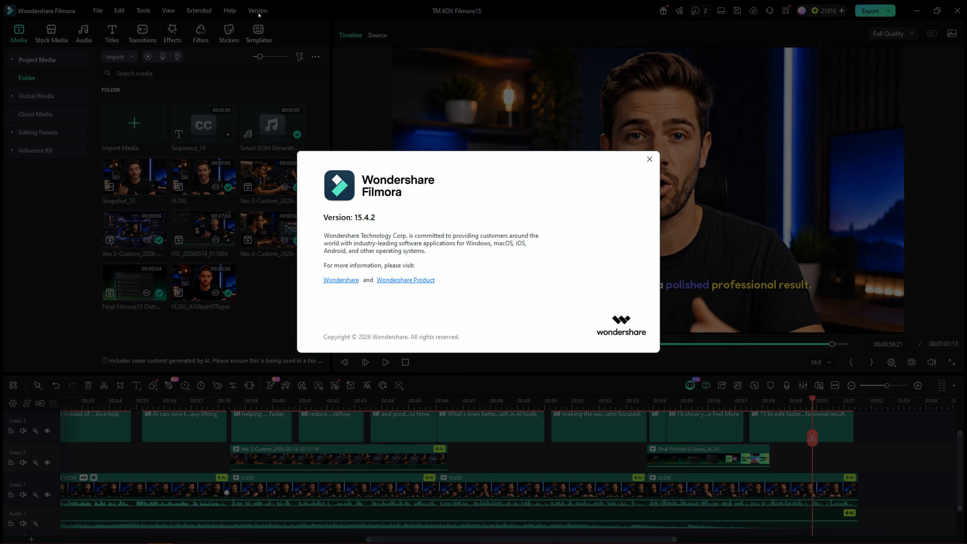